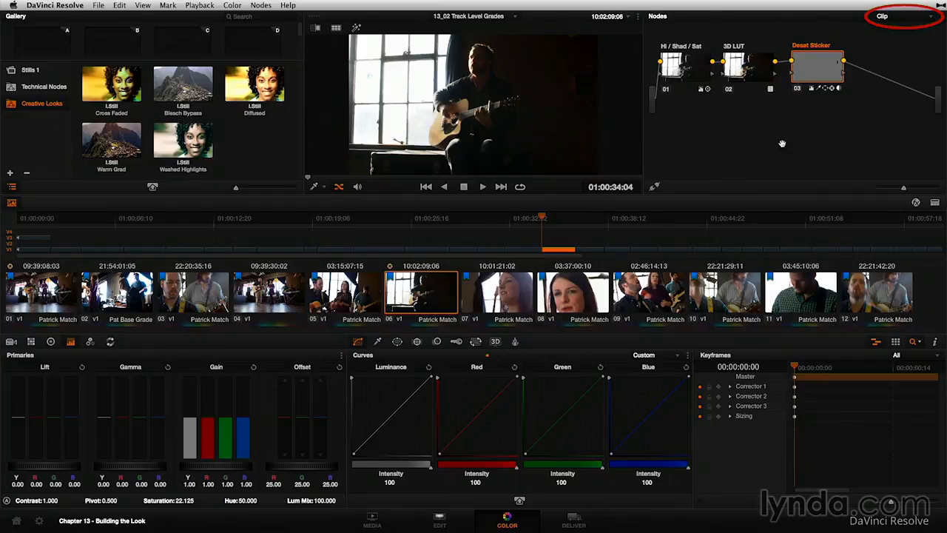
Try to switch the node graph from Clip to Timeline mode and dismiss the resulting alert
{"action": "left_click", "coordinate": [907, 19]}
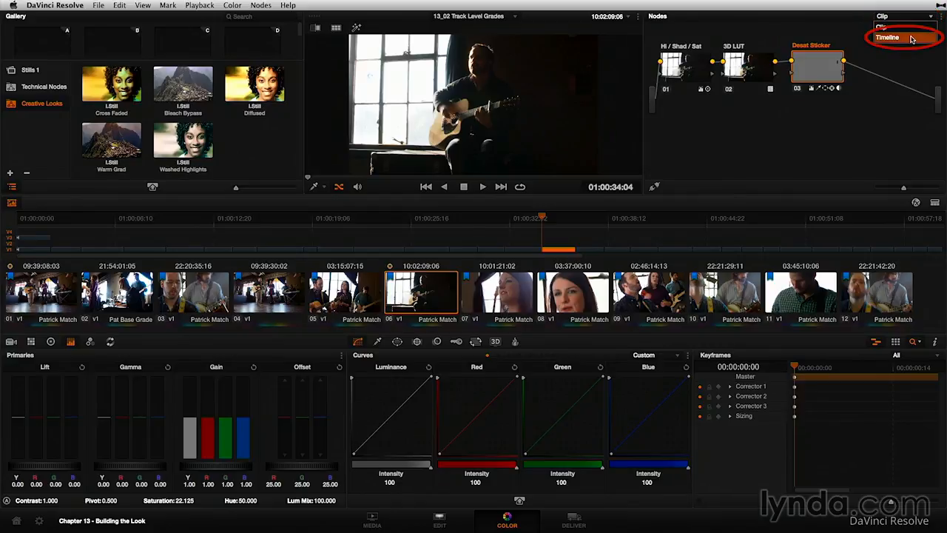
{"action": "left_click", "coordinate": [909, 38]}
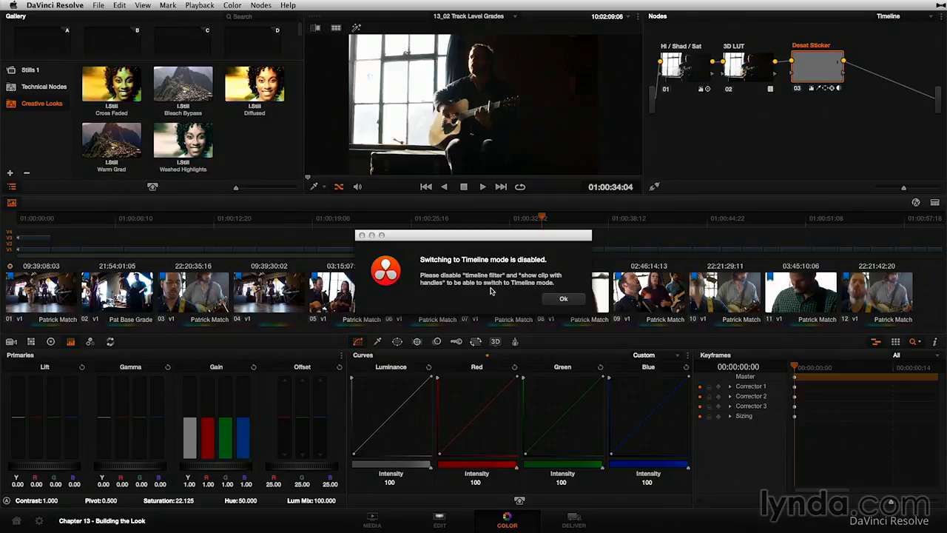
{"action": "left_click", "coordinate": [565, 300]}
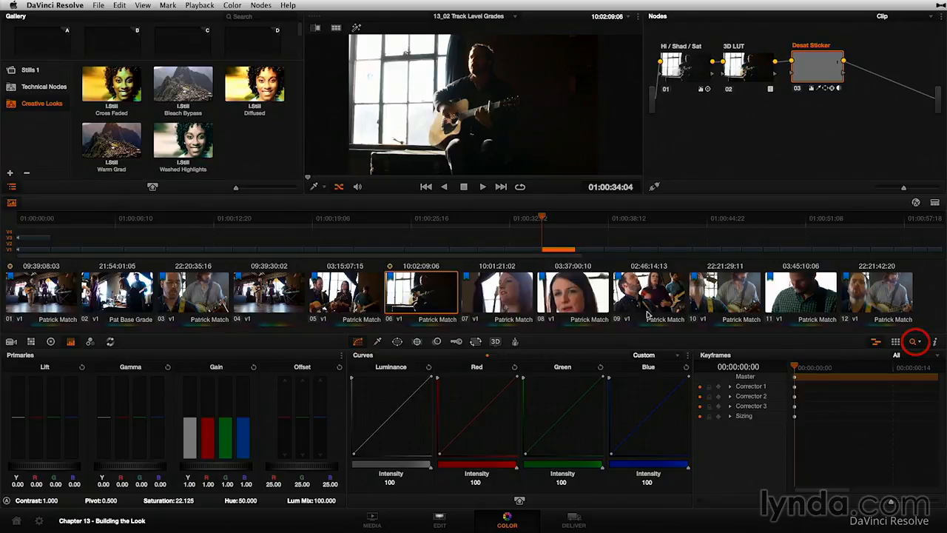
Set the clip filter to All Clips and switch the node graph to Timeline mode
{"action": "left_click", "coordinate": [914, 342]}
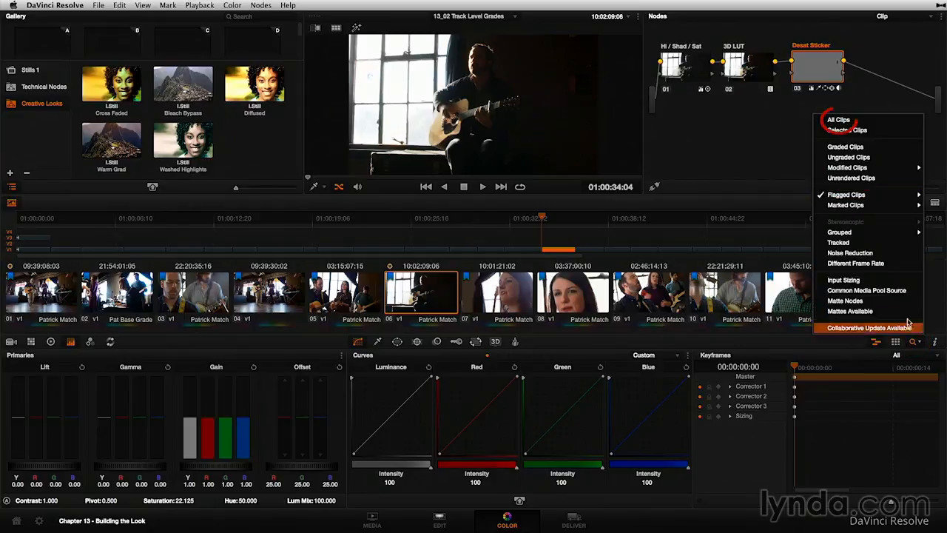
{"action": "left_click", "coordinate": [897, 123]}
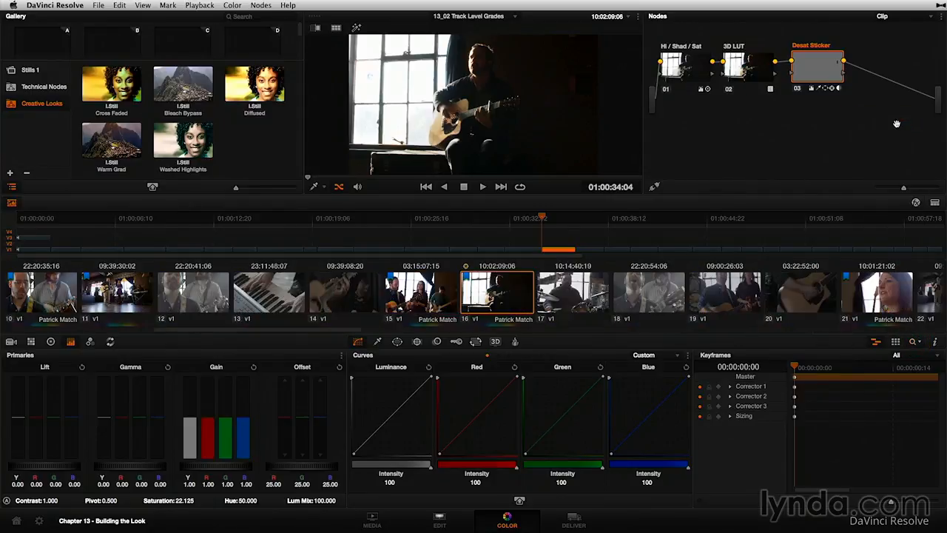
{"action": "left_click", "coordinate": [909, 18]}
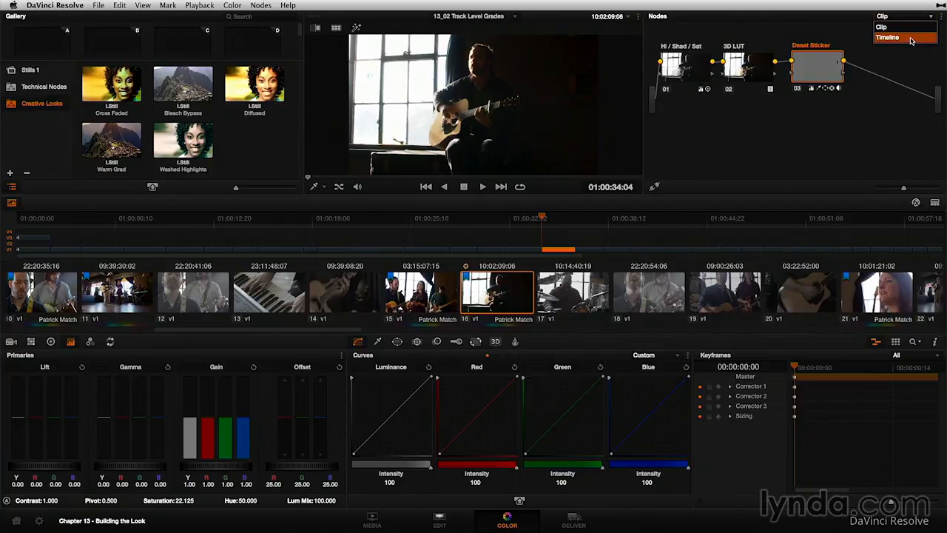
{"action": "left_click", "coordinate": [915, 38]}
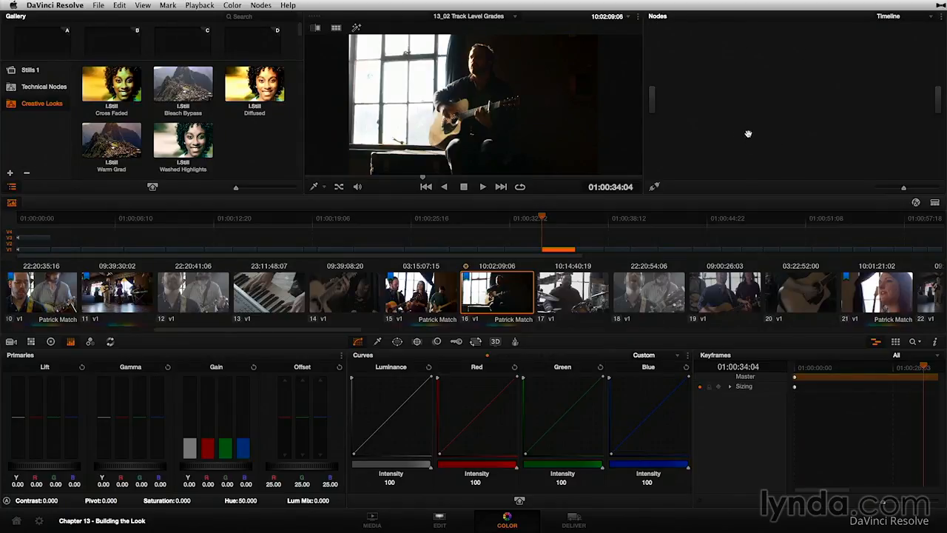
Switch the node graph to Clip mode and compare the individual grades of clips 15 and 16
{"action": "left_click", "coordinate": [906, 20]}
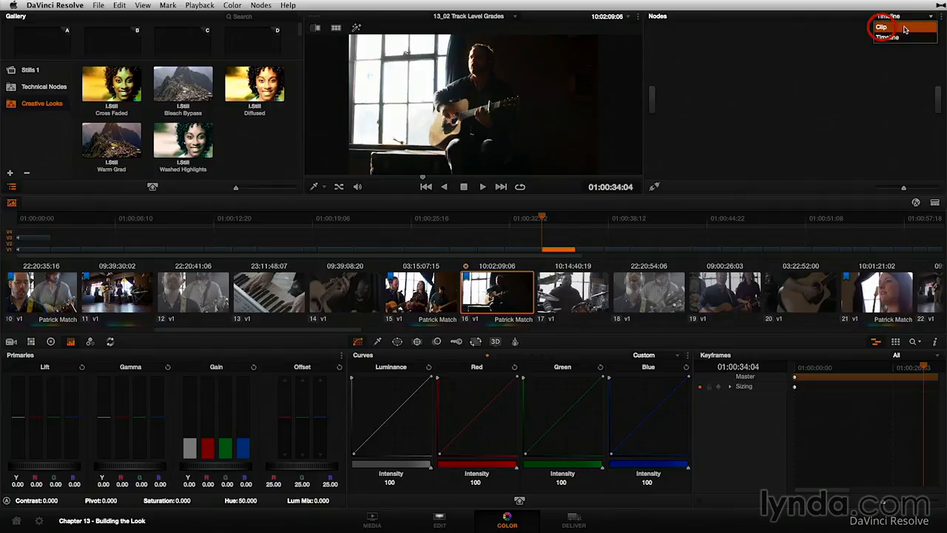
{"action": "left_click", "coordinate": [904, 35]}
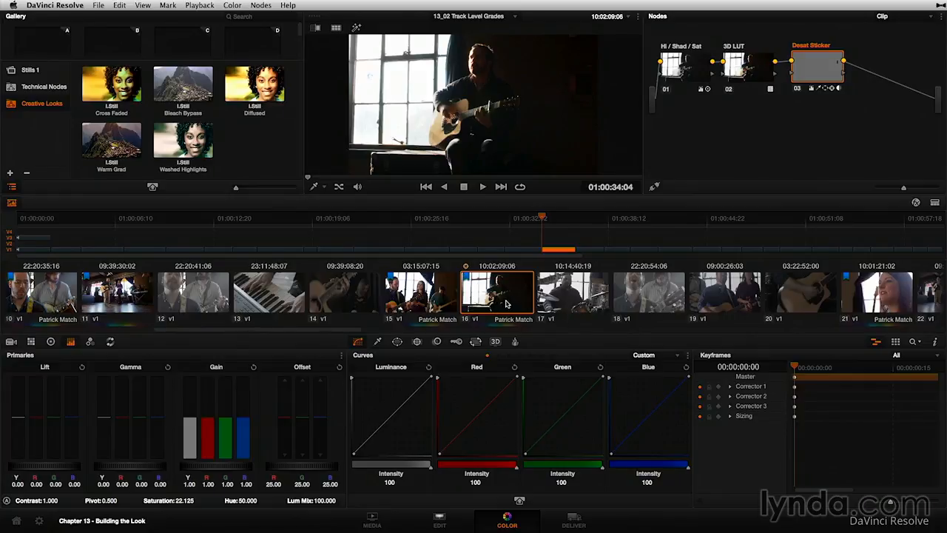
{"action": "left_click", "coordinate": [421, 296]}
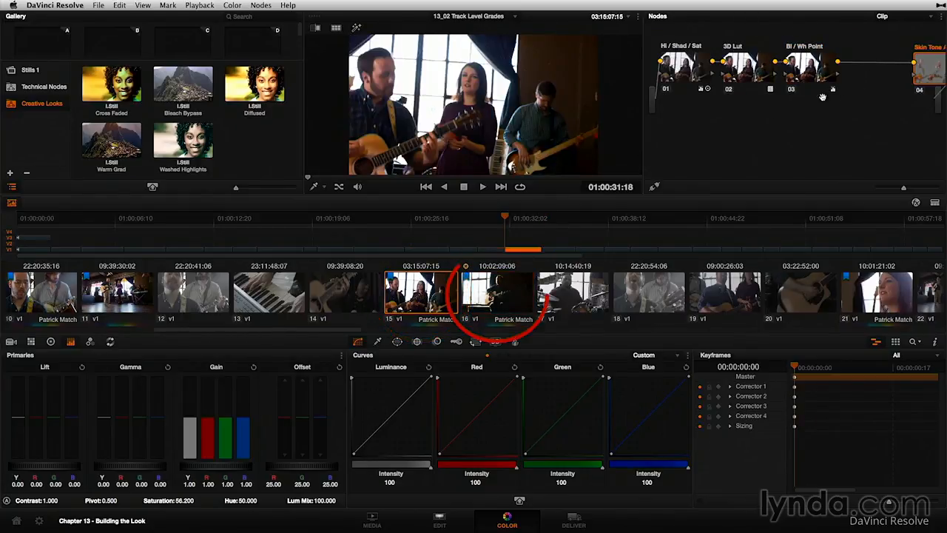
{"action": "left_click", "coordinate": [482, 300]}
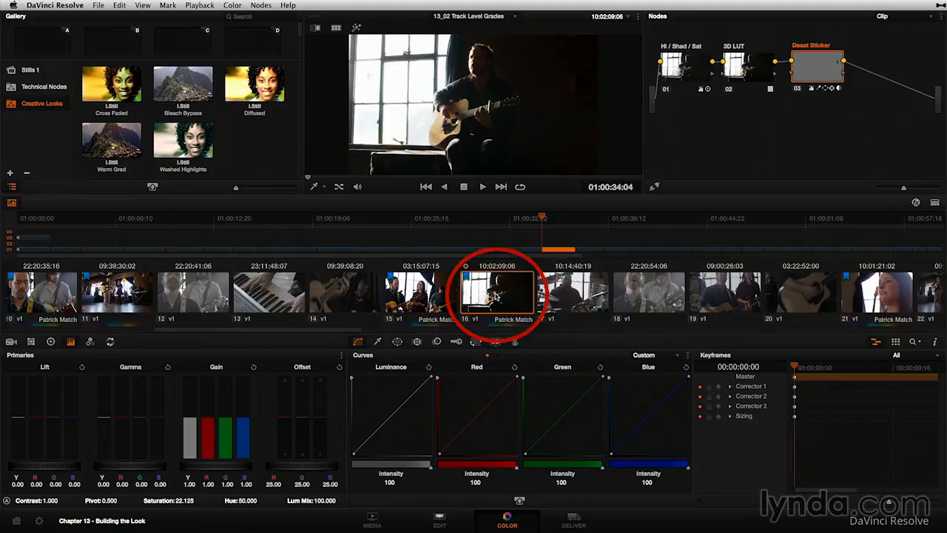
Compare the Clip and Timeline node graphs for clip 16, finishing in Timeline mode
{"action": "left_click", "coordinate": [901, 21]}
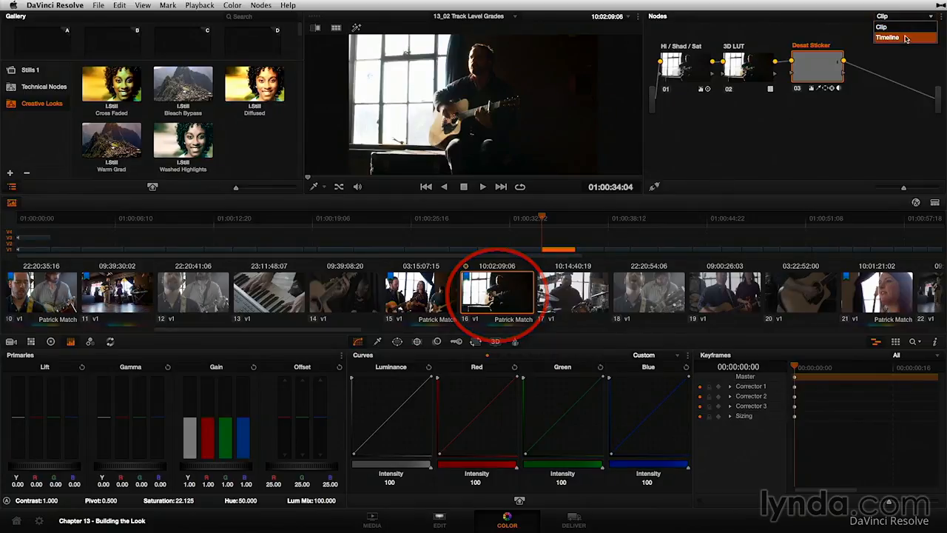
{"action": "left_click", "coordinate": [892, 39]}
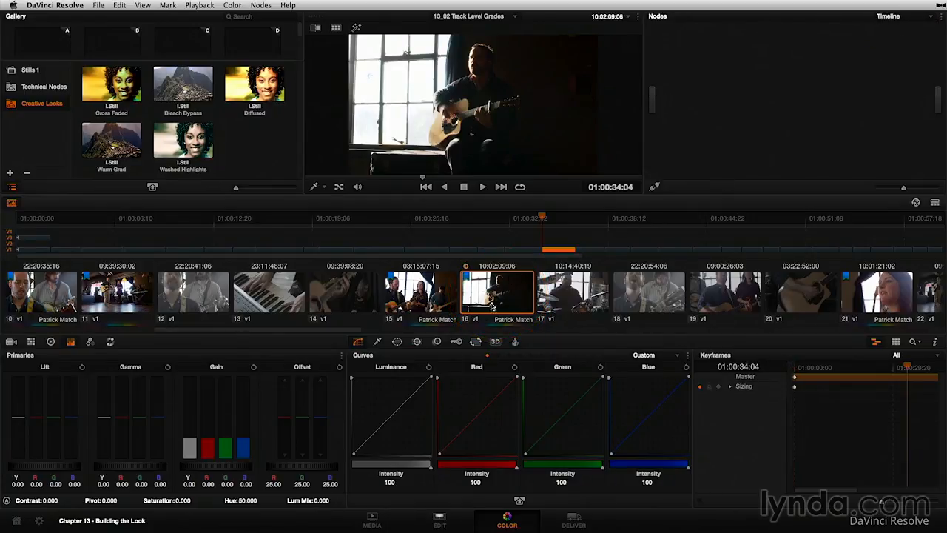
{"action": "left_click", "coordinate": [902, 15]}
{"action": "left_click", "coordinate": [892, 26]}
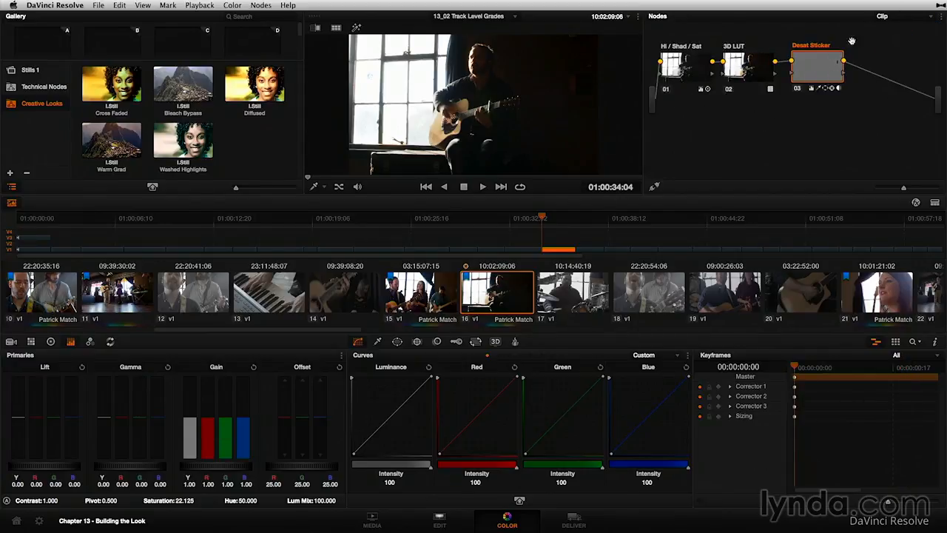
{"action": "left_click", "coordinate": [909, 17]}
{"action": "left_click", "coordinate": [910, 38]}
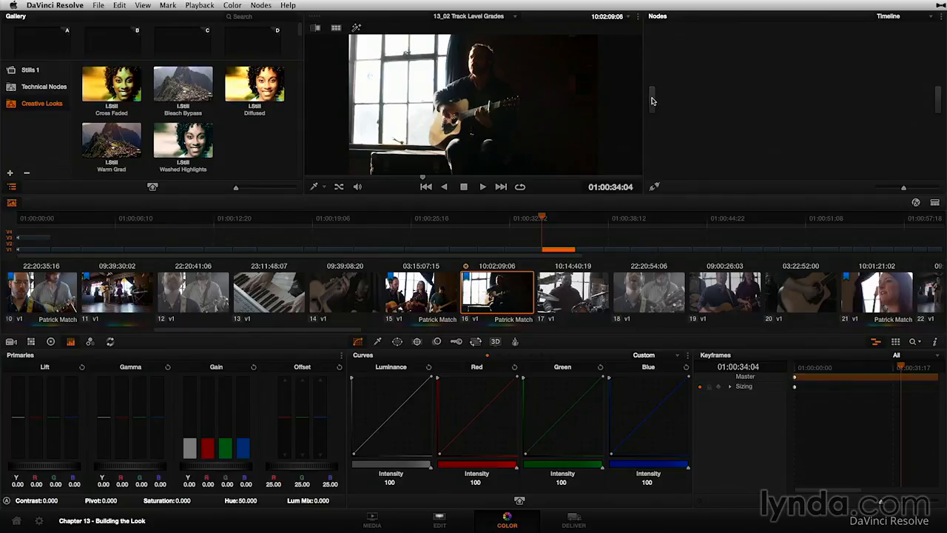
{"action": "left_click", "coordinate": [910, 22]}
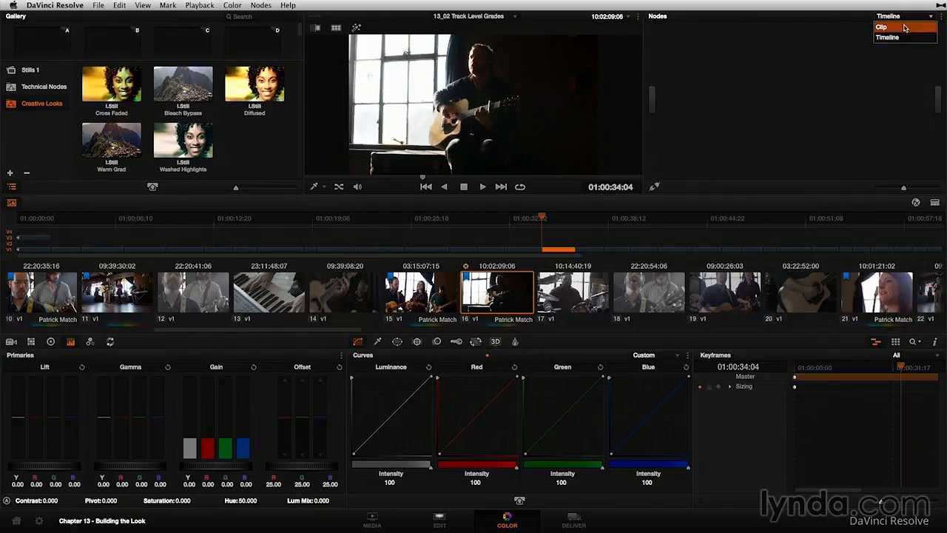
{"action": "left_click", "coordinate": [906, 28]}
{"action": "left_click", "coordinate": [909, 19]}
{"action": "left_click", "coordinate": [911, 38]}
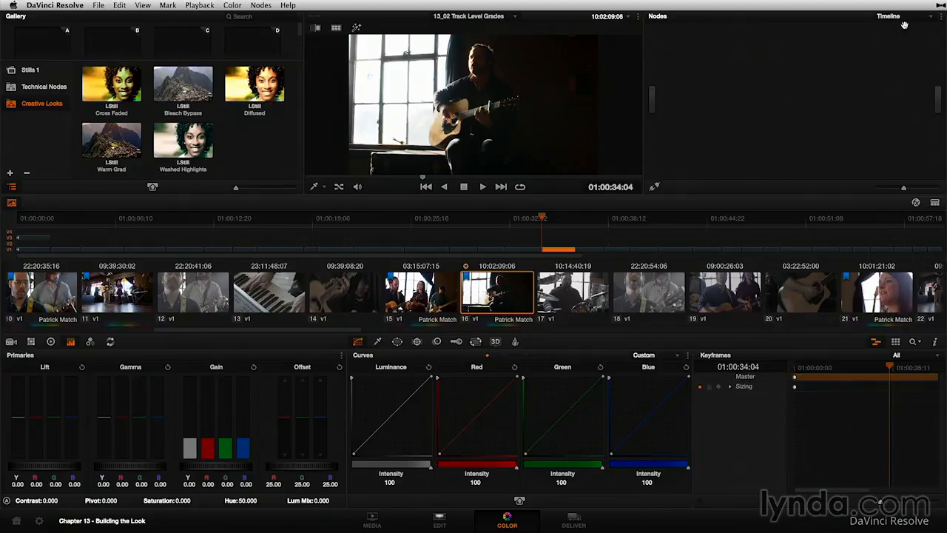
Add a serial node to the Timeline node graph and return the graph to Clip mode
{"action": "key", "text": "alt+s"}
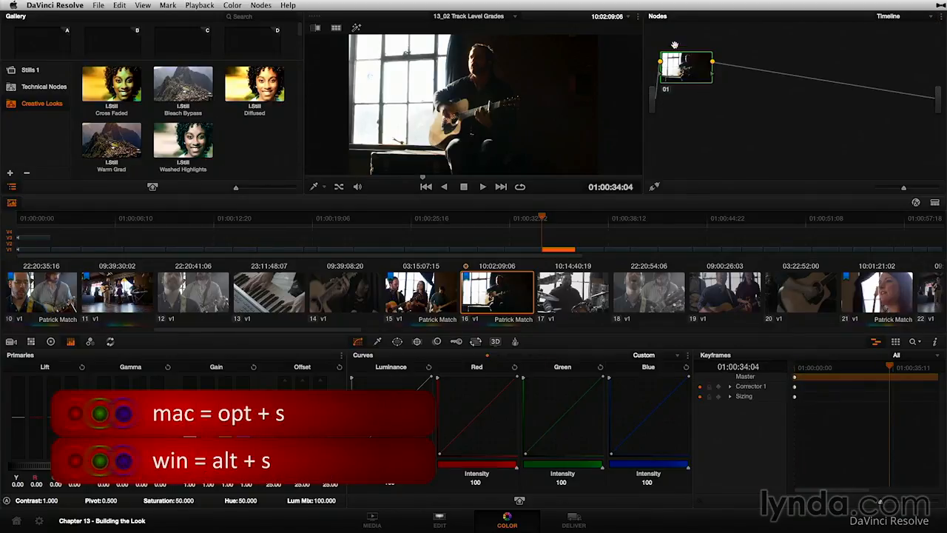
{"action": "left_click", "coordinate": [888, 15]}
{"action": "left_click", "coordinate": [899, 28]}
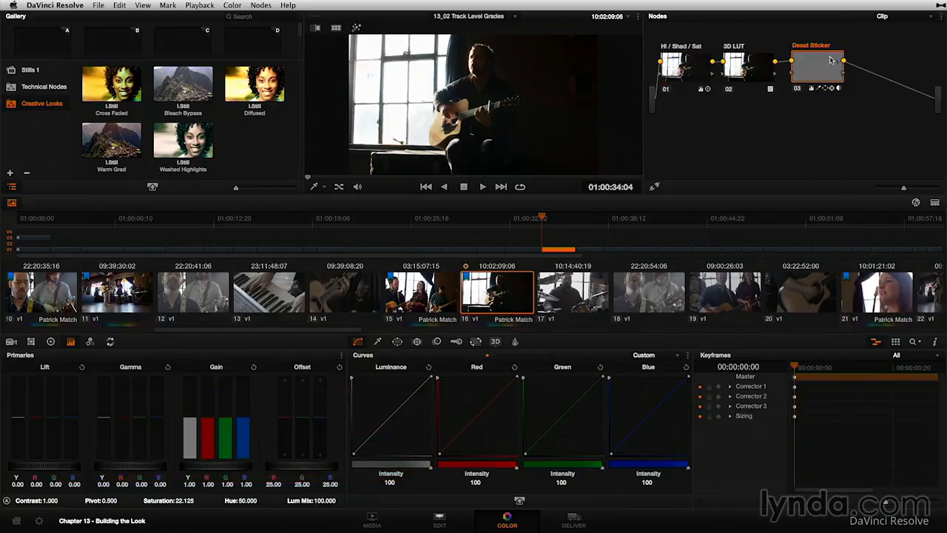
In Timeline mode, append the Diffused still from Creative Looks to the connection after node 01
{"action": "left_click", "coordinate": [897, 16]}
{"action": "left_click", "coordinate": [900, 38]}
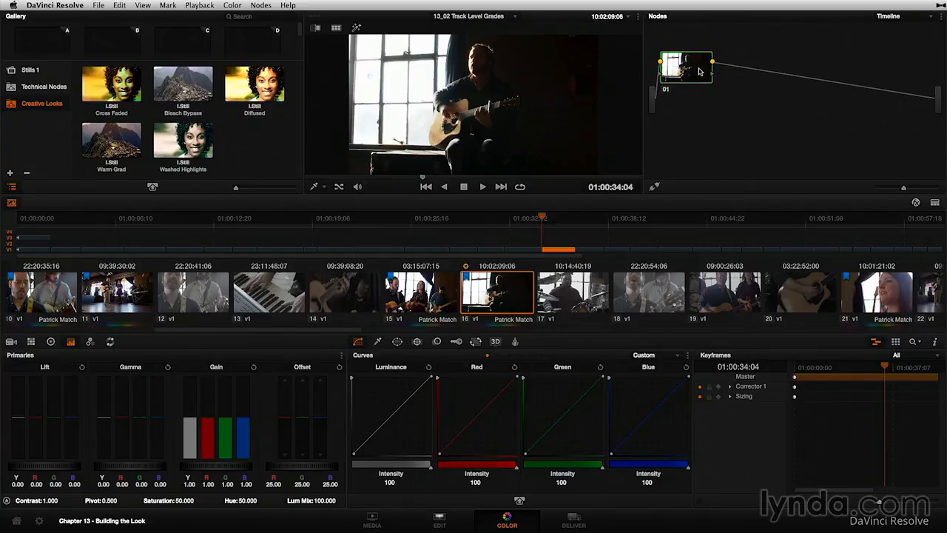
{"action": "left_click", "coordinate": [253, 87]}
{"action": "left_click_drag", "start_coordinate": [252, 87], "coordinate": [763, 73]}
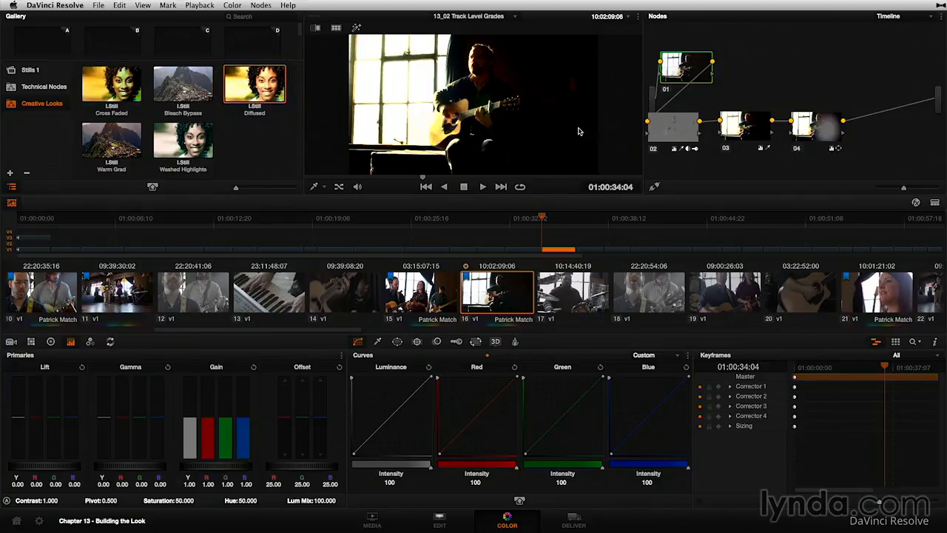
Compare the Clip and Timeline node graphs, then check the Diffused look on clips 17, 16 and 15
{"action": "left_click", "coordinate": [908, 17]}
{"action": "left_click", "coordinate": [910, 25]}
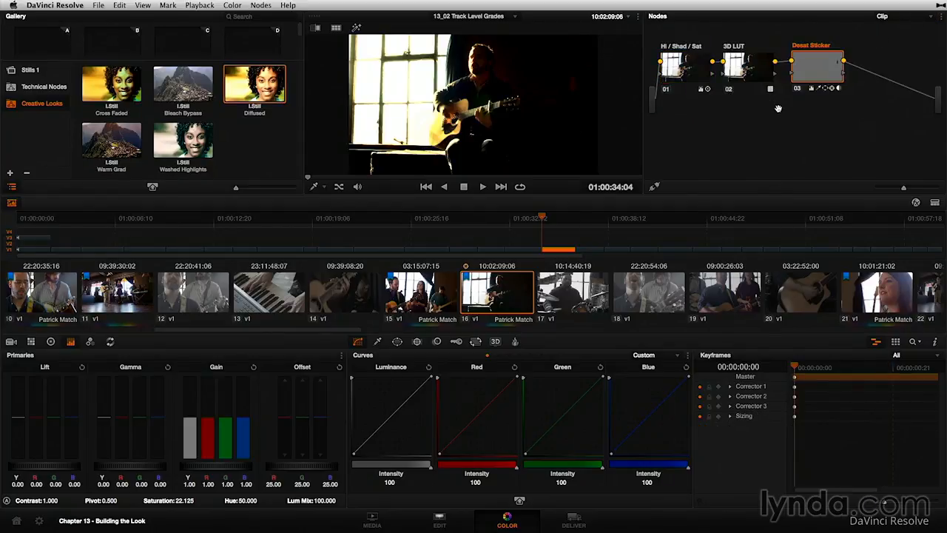
{"action": "left_click", "coordinate": [900, 17]}
{"action": "left_click", "coordinate": [908, 35]}
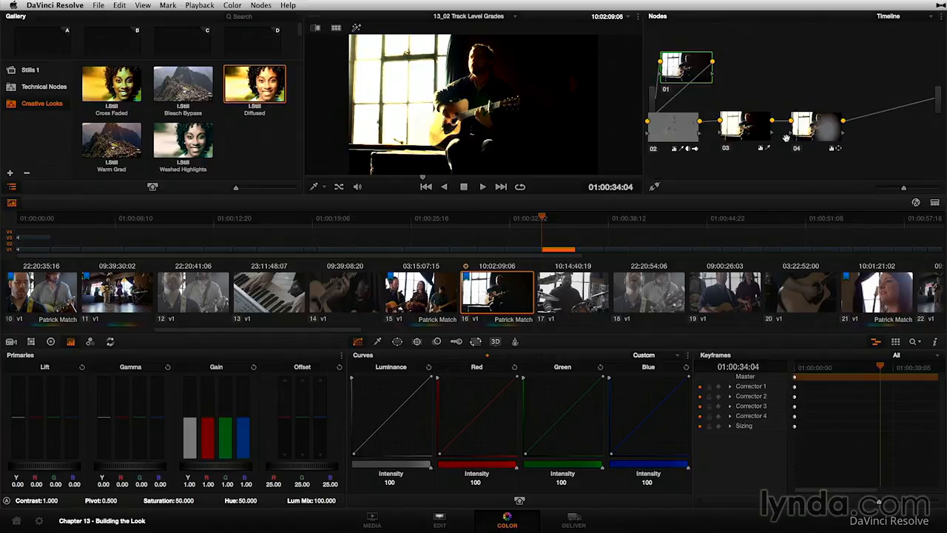
{"action": "left_click", "coordinate": [577, 296]}
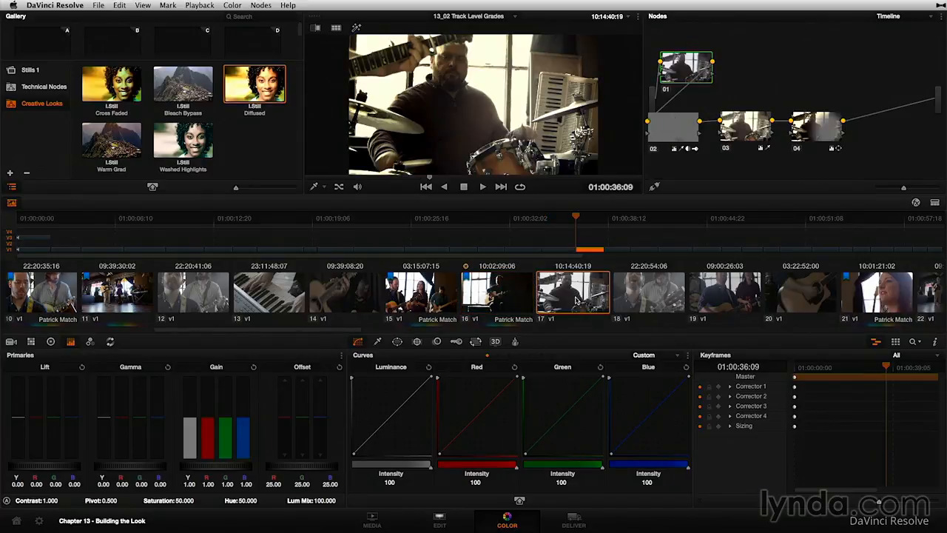
{"action": "left_click", "coordinate": [498, 297]}
{"action": "left_click", "coordinate": [419, 291]}
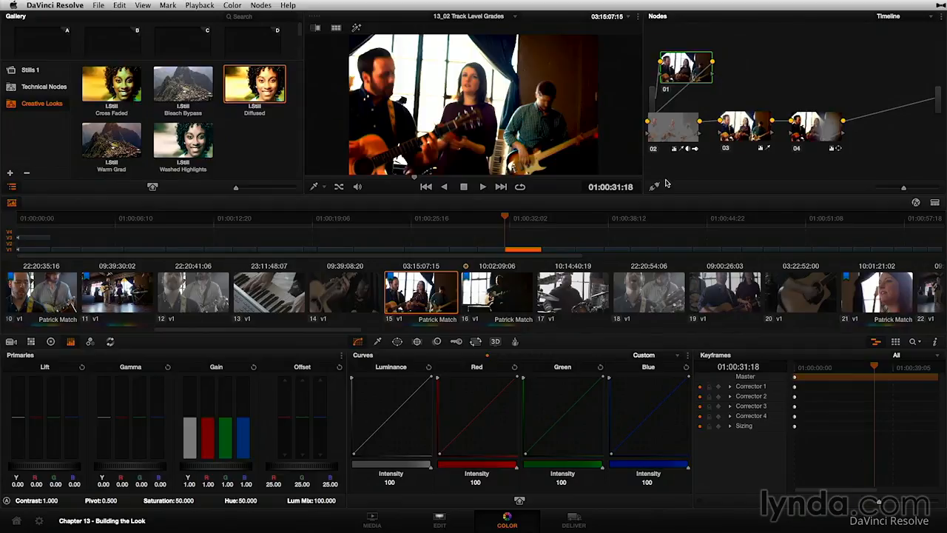
Disable all Timeline-level nodes and check clip 15's own nodes in Clip mode before returning to Timeline mode
{"action": "key", "text": "super+d"}
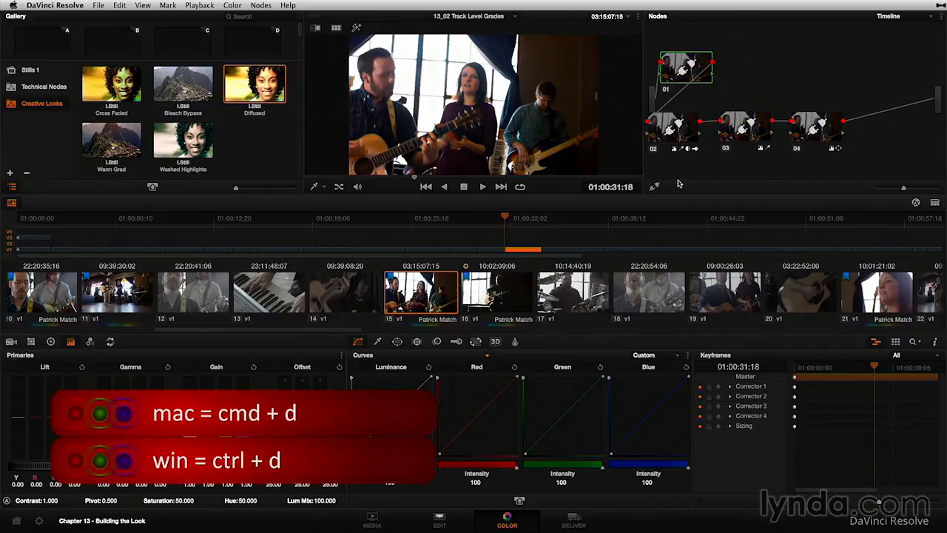
{"action": "left_click", "coordinate": [912, 15]}
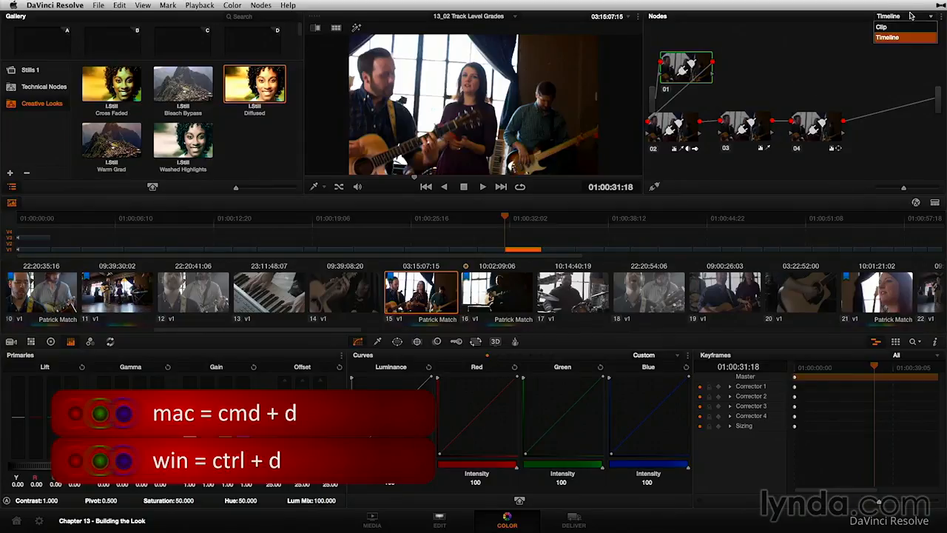
{"action": "left_click", "coordinate": [909, 27]}
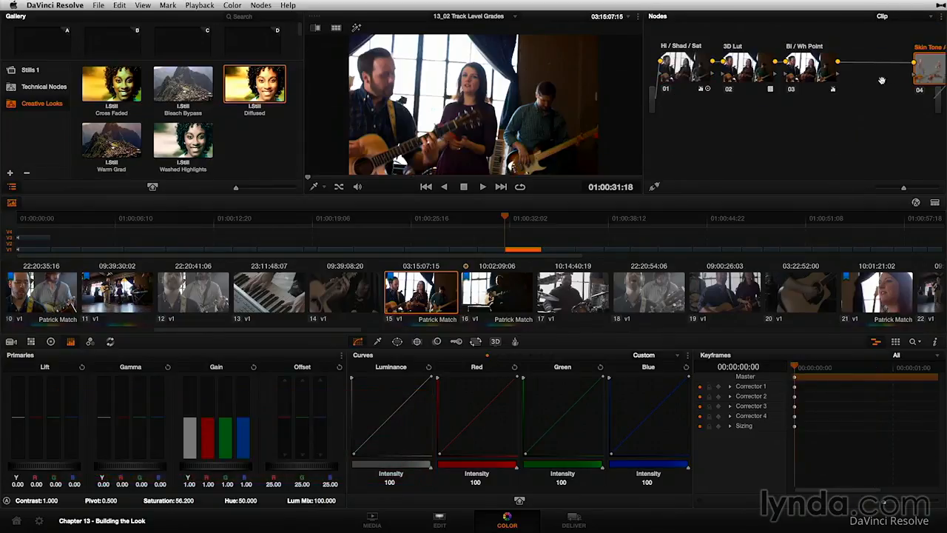
{"action": "left_click", "coordinate": [885, 16]}
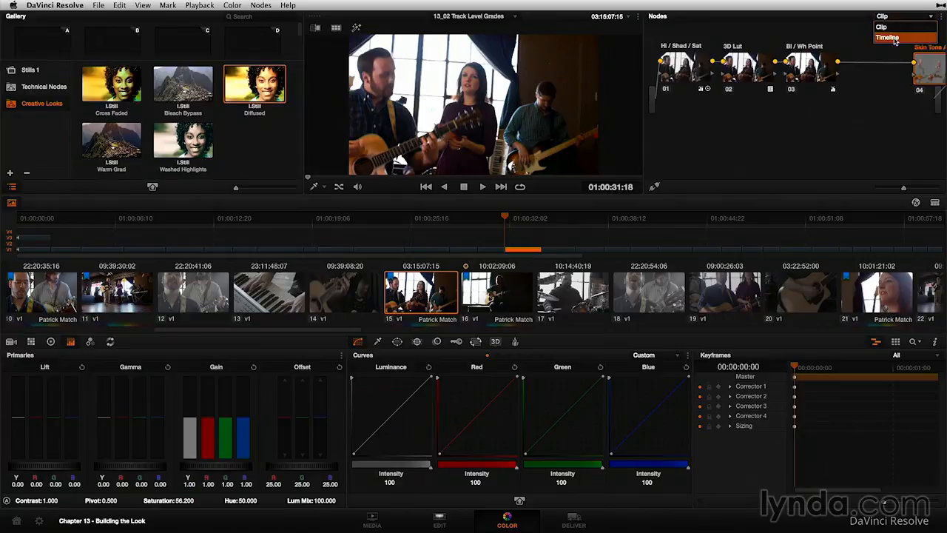
{"action": "left_click", "coordinate": [894, 35]}
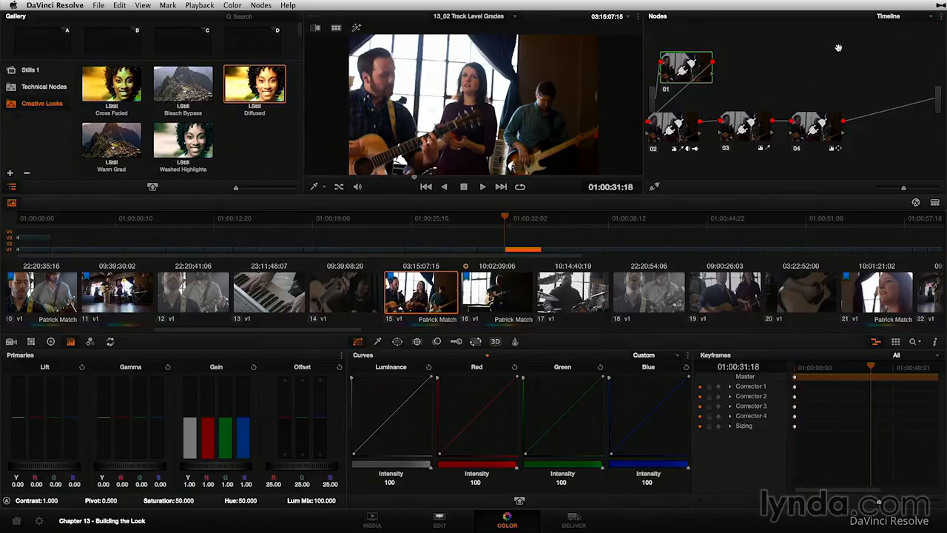
Toggle all Timeline-level nodes on and off to compare the image, leaving them enabled
{"action": "key", "text": "alt+d"}
{"action": "key", "text": "alt+d"}
{"action": "key", "text": "alt+d"}
{"action": "key", "text": "alt+d"}
{"action": "key", "text": "alt+d"}
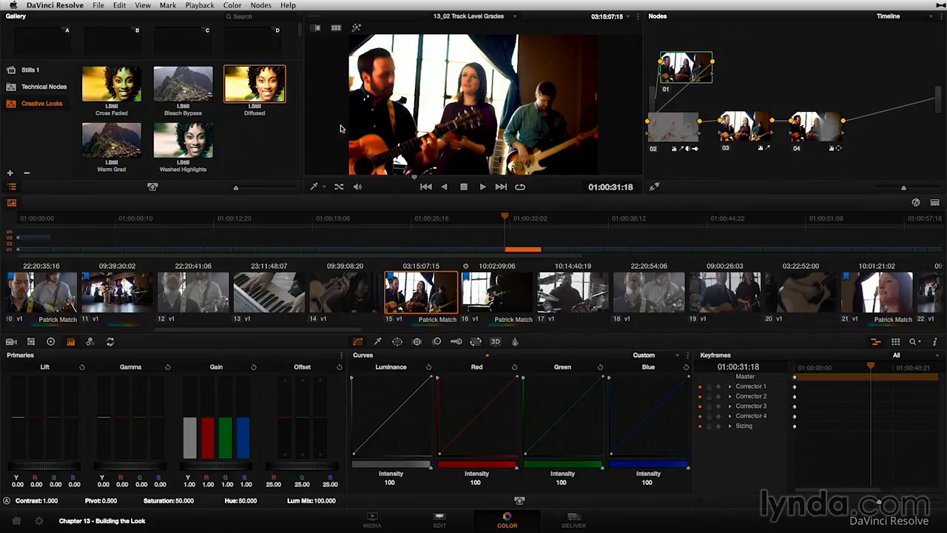
Reset all Timeline-level grades and nodes, and append the Night Safari still from Stills 1 after node 01
{"action": "left_click", "coordinate": [232, 5]}
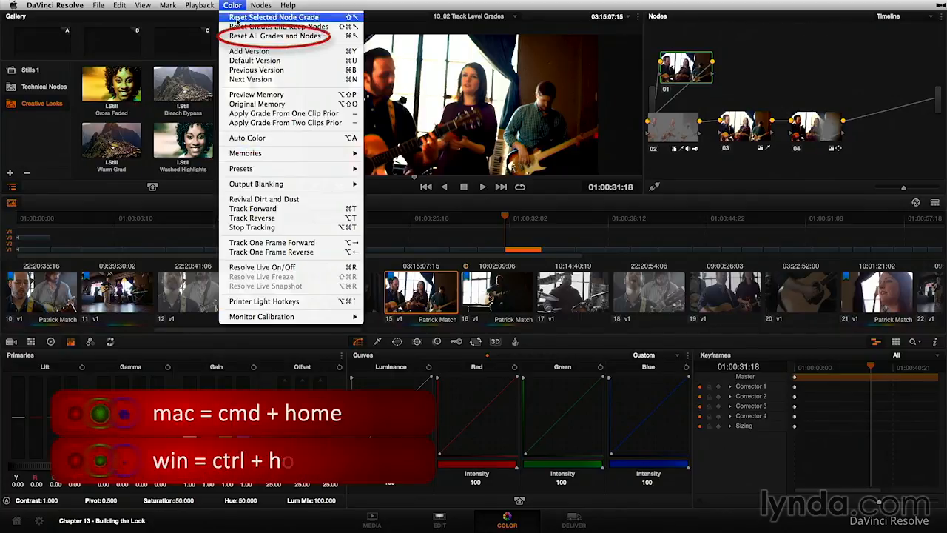
{"action": "left_click", "coordinate": [228, 37]}
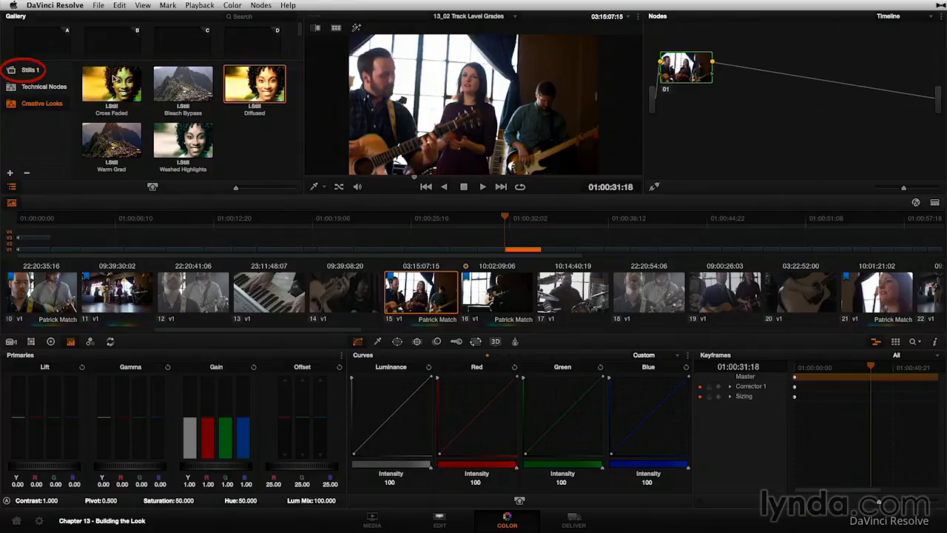
{"action": "left_click", "coordinate": [25, 70]}
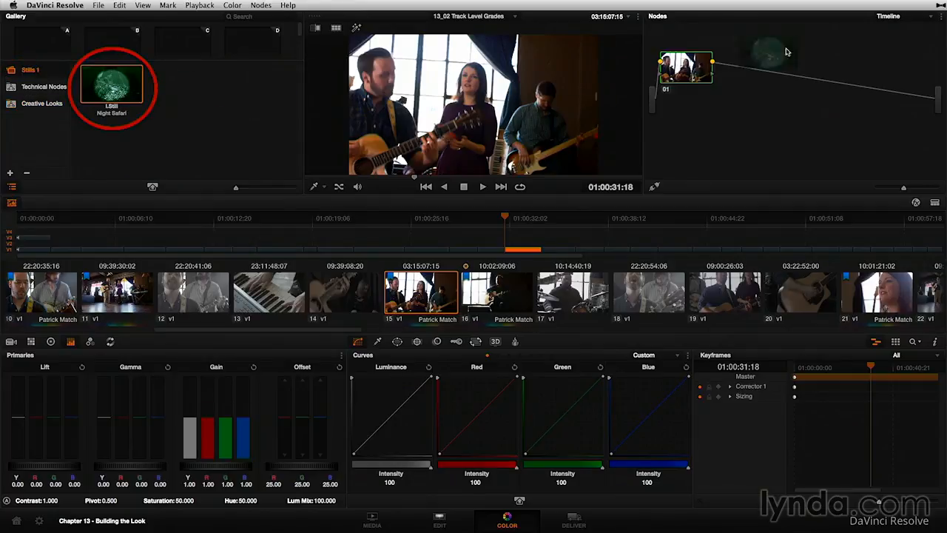
{"action": "left_click_drag", "start_coordinate": [712, 61], "coordinate": [759, 77]}
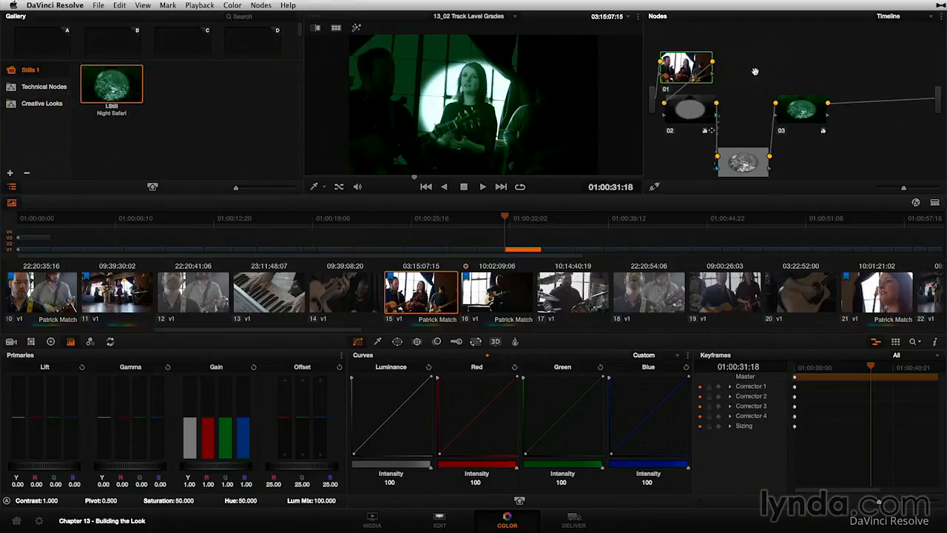
Check the Night Safari look on clips 16 through 20, stepping back to clip 16
{"action": "left_click", "coordinate": [501, 300]}
{"action": "left_click", "coordinate": [590, 299]}
{"action": "left_click", "coordinate": [635, 301]}
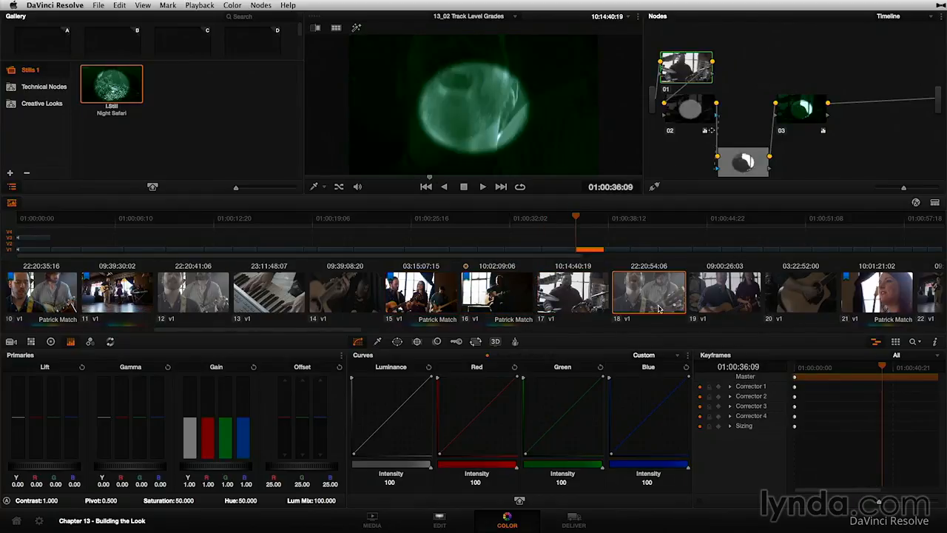
{"action": "left_click", "coordinate": [723, 302]}
{"action": "left_click", "coordinate": [795, 298]}
{"action": "left_click", "coordinate": [712, 299]}
{"action": "left_click", "coordinate": [642, 300]}
{"action": "left_click", "coordinate": [570, 300]}
{"action": "left_click", "coordinate": [494, 294]}
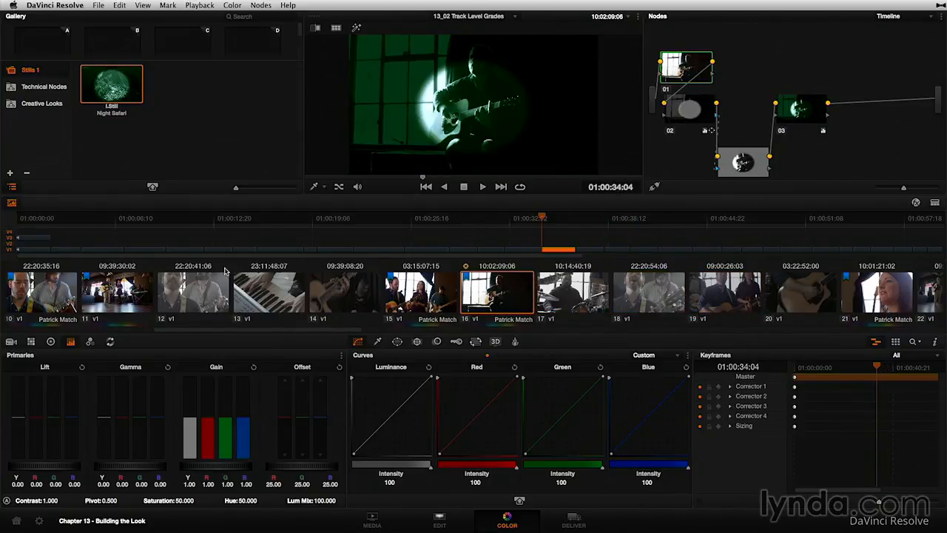
Clear the Night Safari grade and apply the Desaturate Illegal still from Technical Nodes to Timeline node 01
{"action": "left_click_drag", "start_coordinate": [121, 254], "coordinate": [57, 267]}
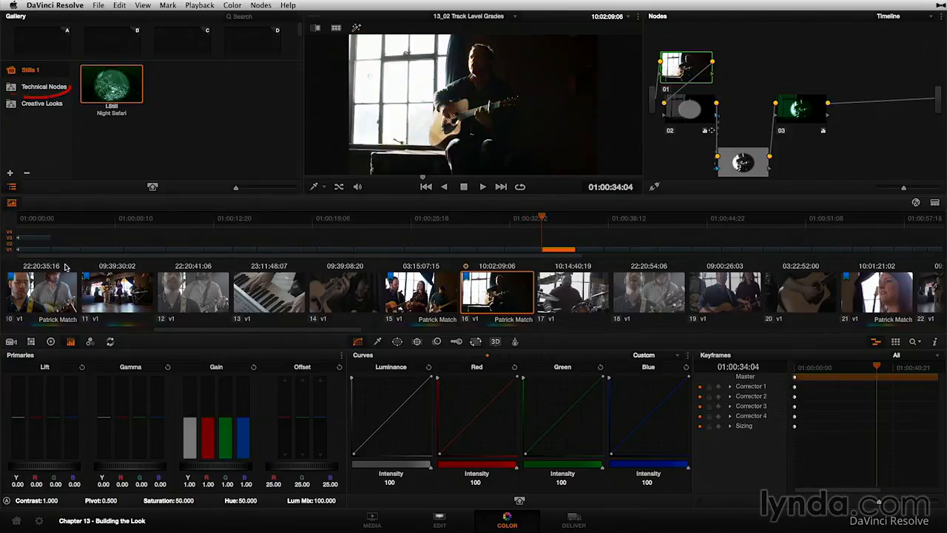
{"action": "left_click", "coordinate": [53, 87]}
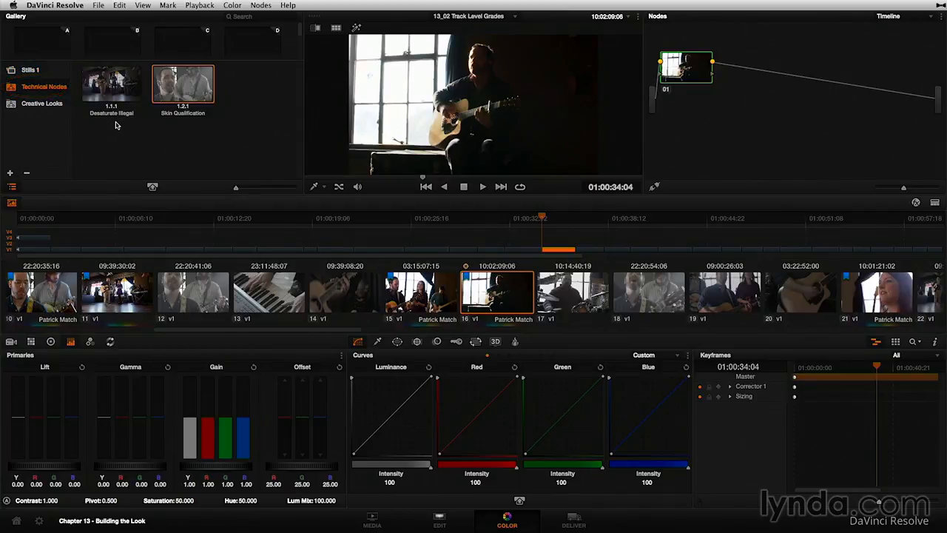
{"action": "left_click_drag", "start_coordinate": [107, 83], "coordinate": [689, 64]}
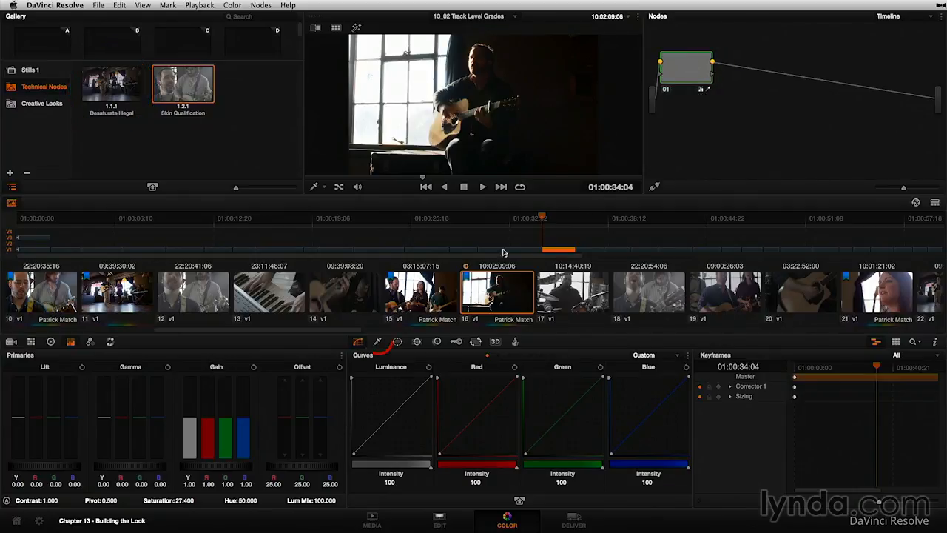
Inspect the HSL qualifier settings and saturation of Timeline node 01
{"action": "left_click", "coordinate": [377, 341]}
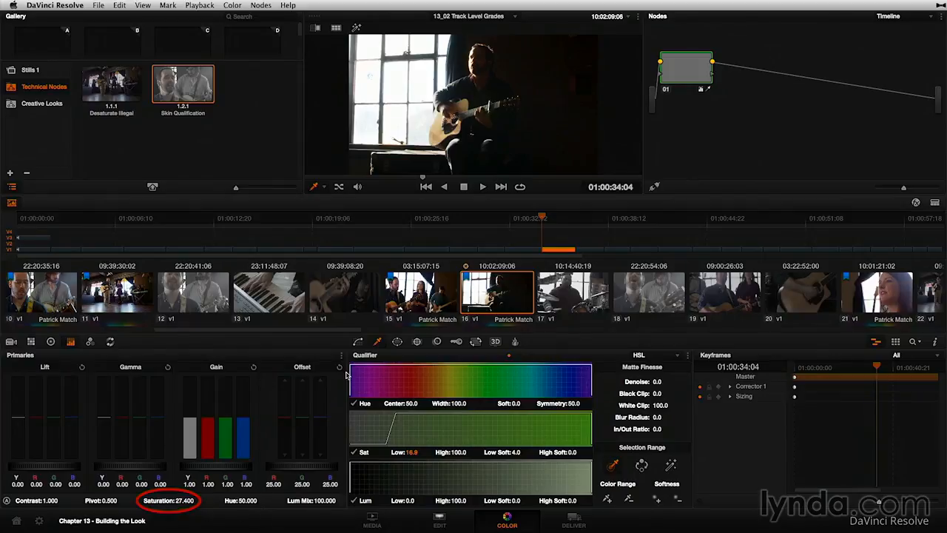
{"action": "left_click_drag", "start_coordinate": [695, 70], "coordinate": [699, 67]}
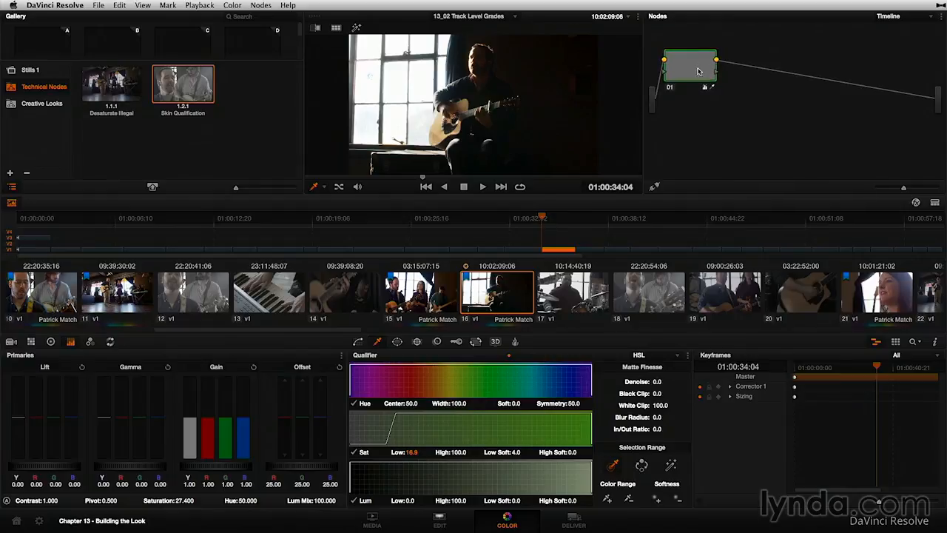
{"action": "left_click_drag", "start_coordinate": [284, 330], "coordinate": [326, 329]}
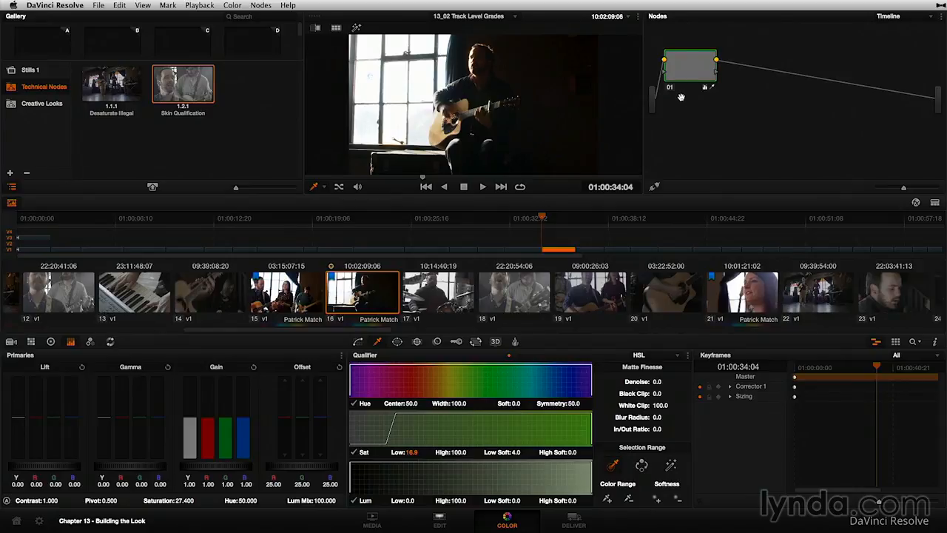
{"action": "left_click_drag", "start_coordinate": [698, 59], "coordinate": [706, 64]}
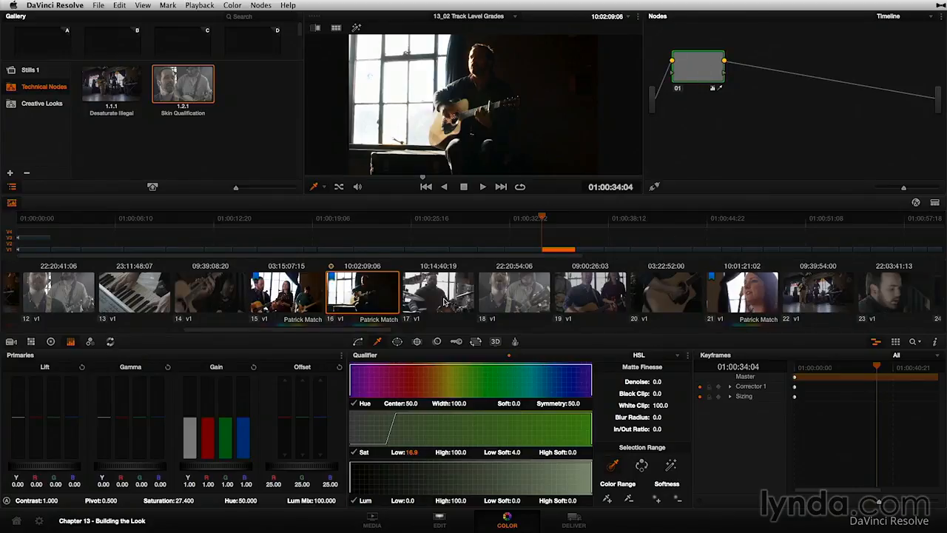
Reset all Timeline-level grades and nodes, and check clip 16's own nodes in Clip mode before returning to Timeline mode
{"action": "right_click", "coordinate": [706, 67]}
{"action": "left_click", "coordinate": [738, 92]}
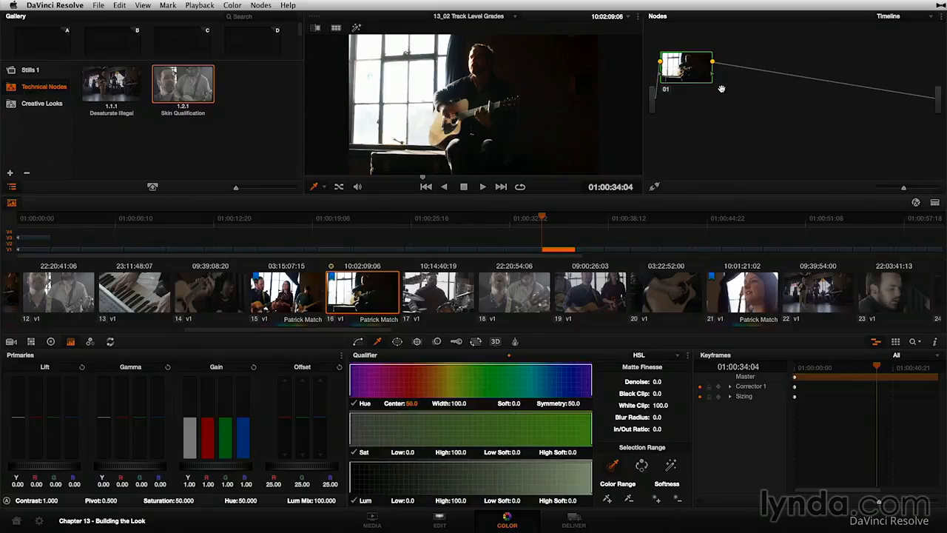
{"action": "left_click", "coordinate": [904, 16]}
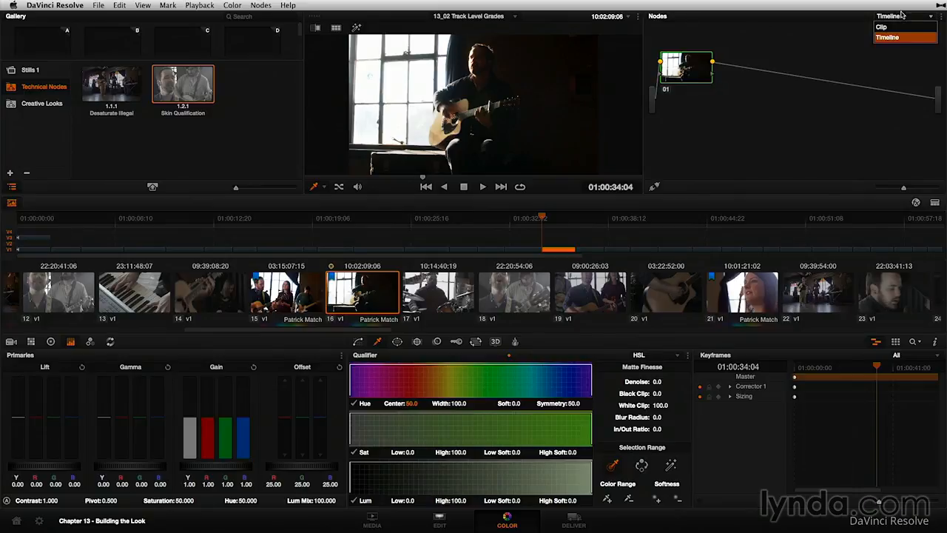
{"action": "left_click", "coordinate": [899, 29]}
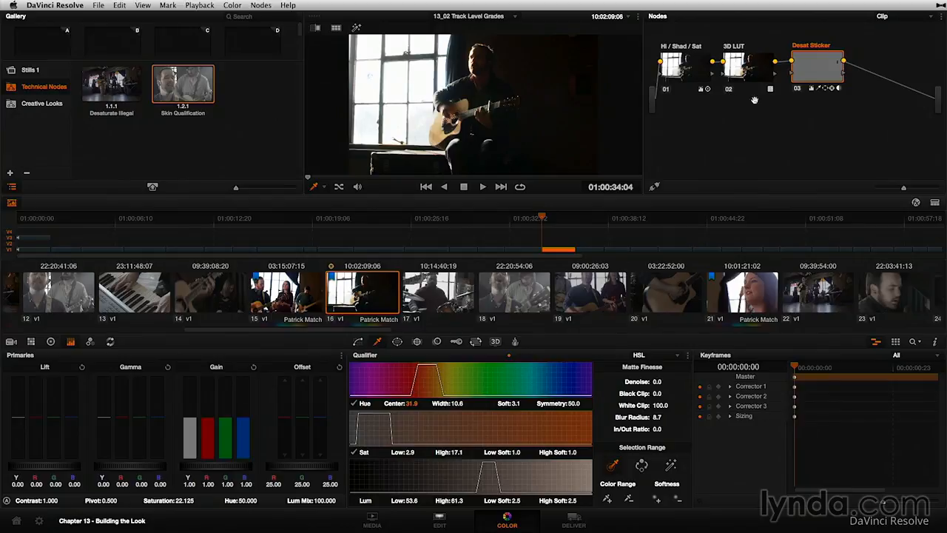
{"action": "left_click", "coordinate": [906, 17]}
{"action": "left_click", "coordinate": [904, 38]}
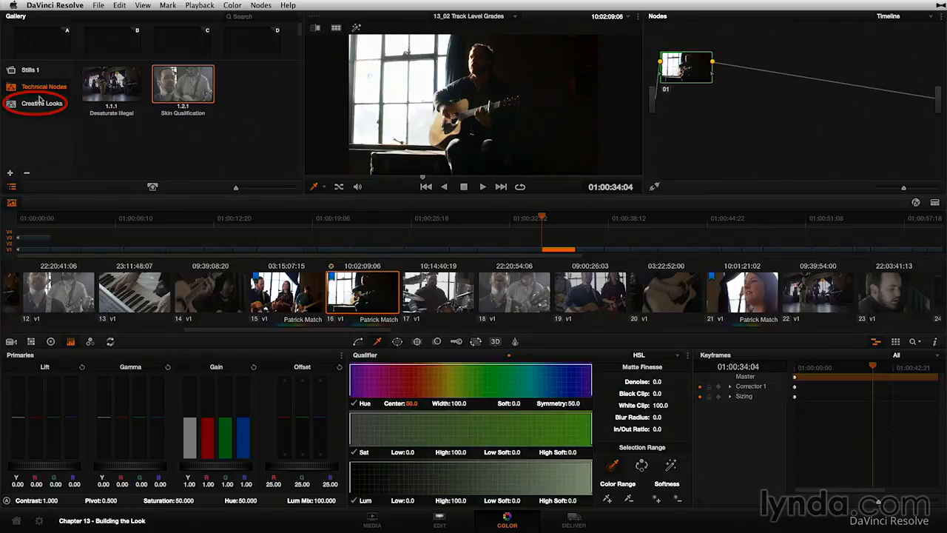
Select all five Creative Looks stills and play their Gallery Grades split-screen comparison in the full-screen viewer
{"action": "left_click", "coordinate": [39, 99]}
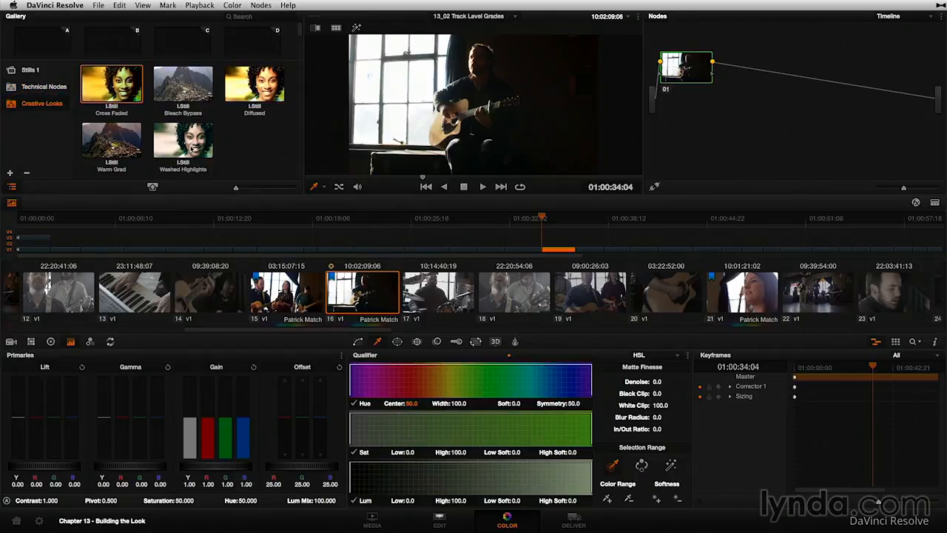
{"action": "left_click", "coordinate": [191, 148], "text": "shift"}
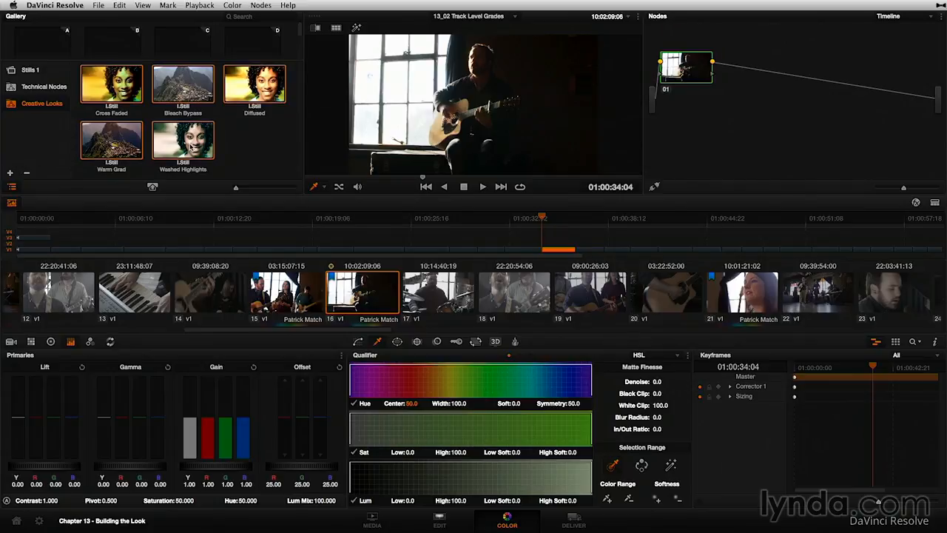
{"action": "left_click", "coordinate": [336, 29]}
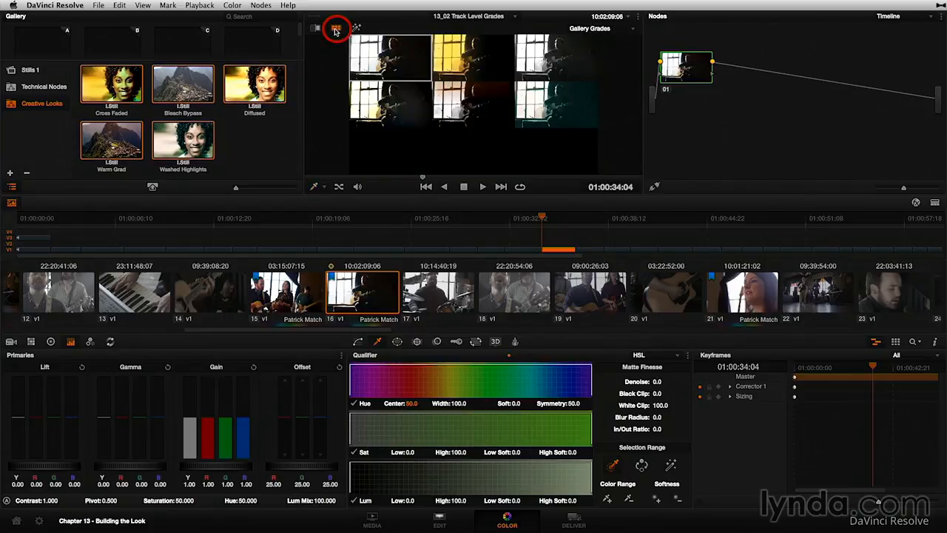
{"action": "left_click", "coordinate": [626, 30]}
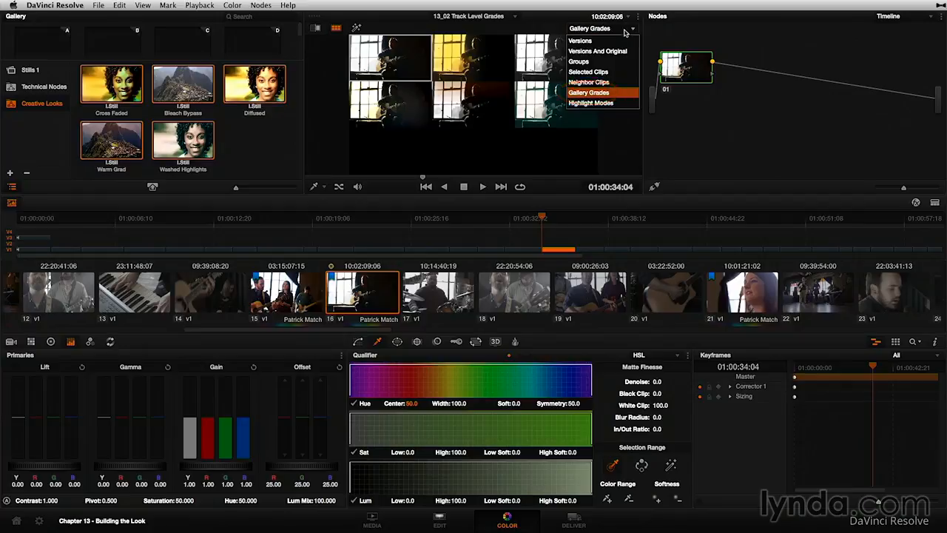
{"action": "left_click", "coordinate": [624, 31]}
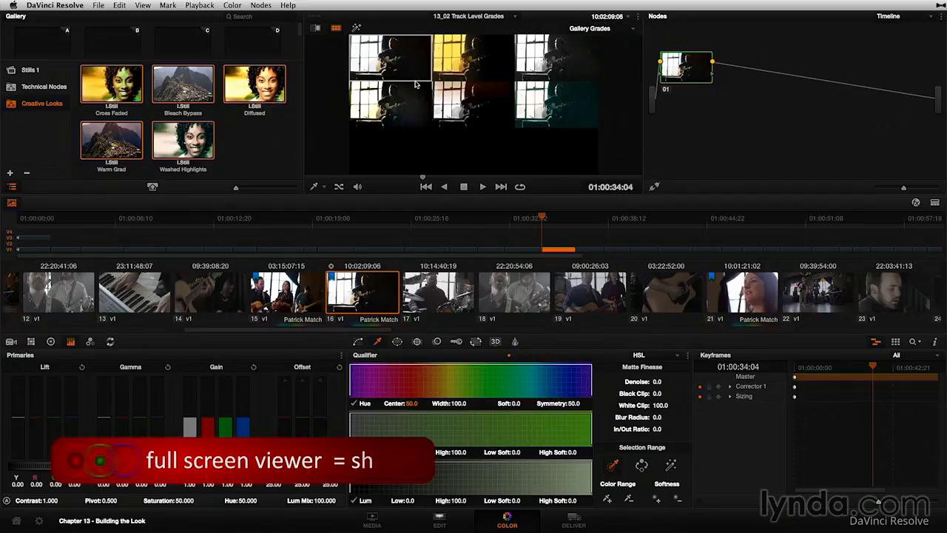
{"action": "key", "text": "shift+f"}
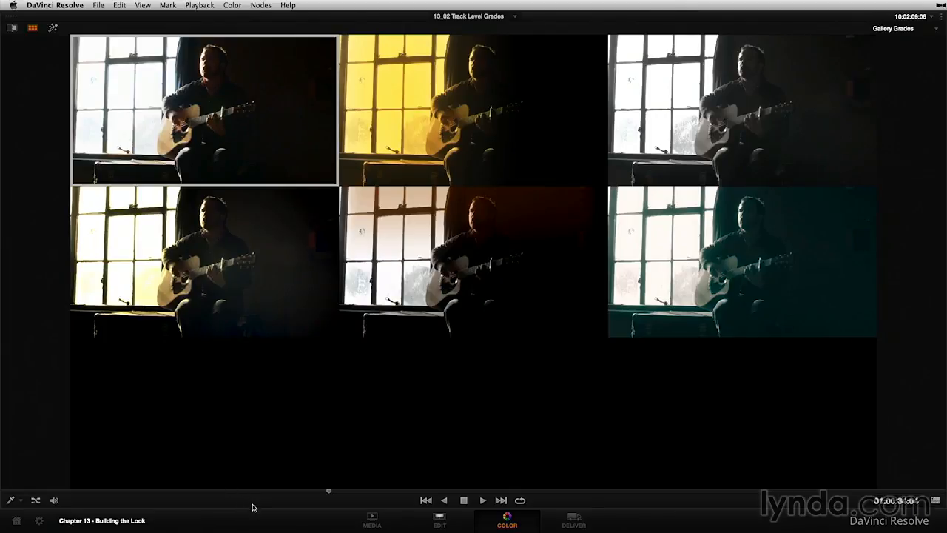
{"action": "key", "text": "space"}
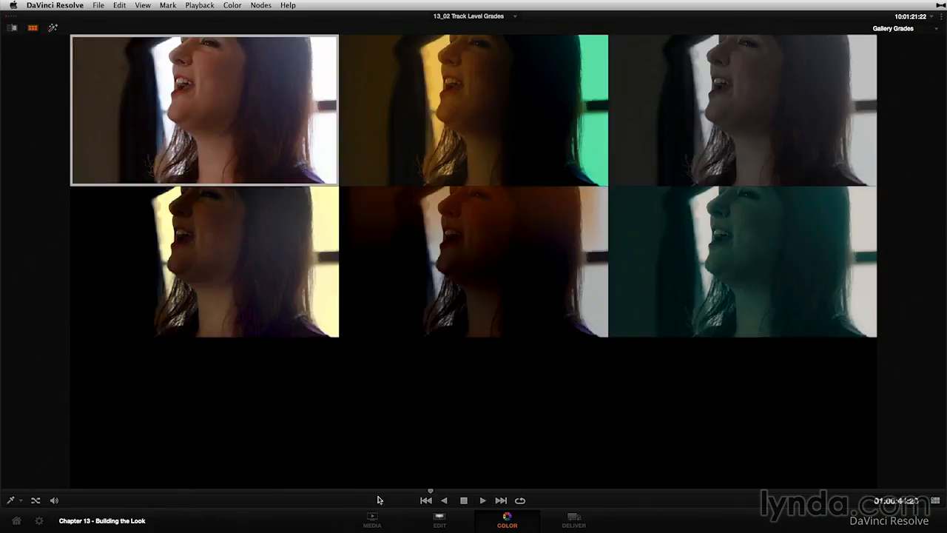
Close the full-screen split-screen comparison and append the Washed Highlights still after node 01 in the Timeline graph
{"action": "left_click", "coordinate": [32, 28]}
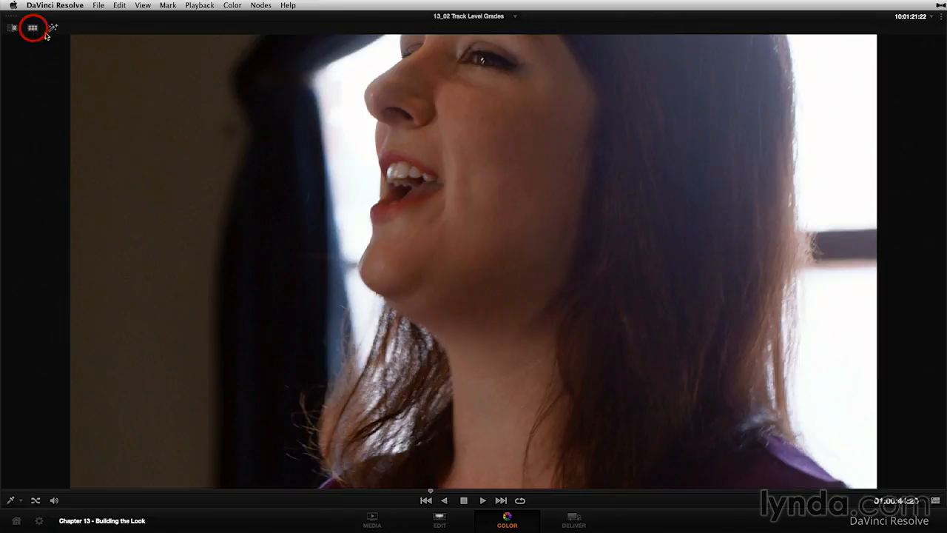
{"action": "key", "text": "shift+f"}
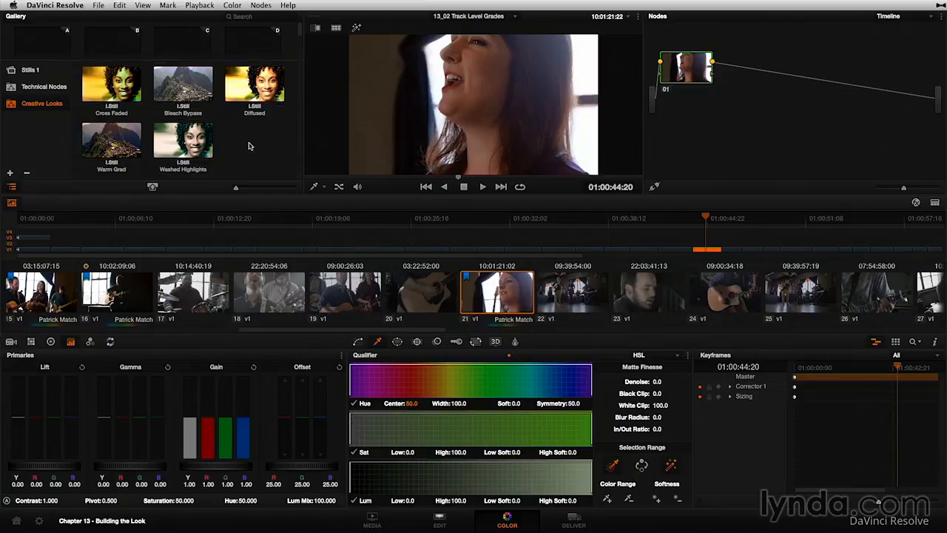
{"action": "left_click_drag", "start_coordinate": [183, 141], "coordinate": [753, 71]}
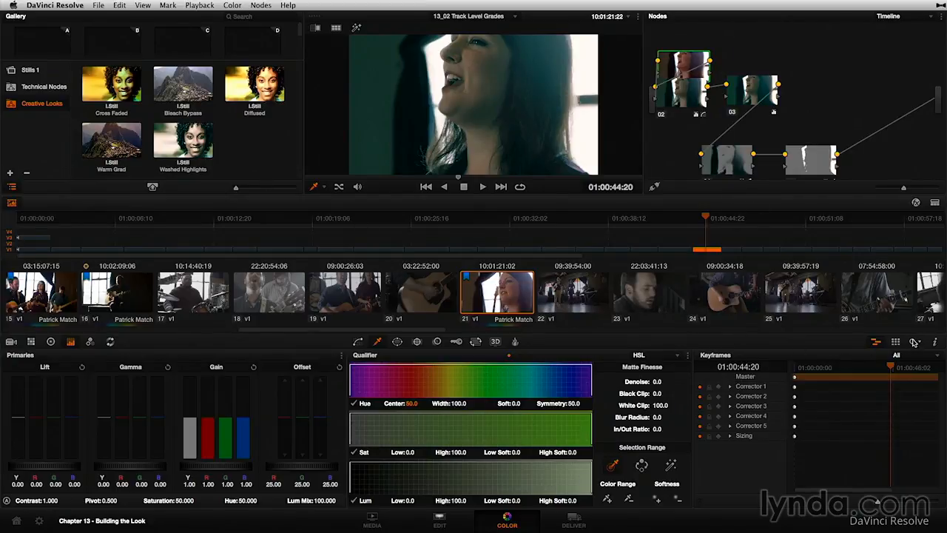
Filter the timeline to show only the clips with a blue flag
{"action": "left_click", "coordinate": [914, 342]}
{"action": "mouse_move", "coordinate": [877, 195]}
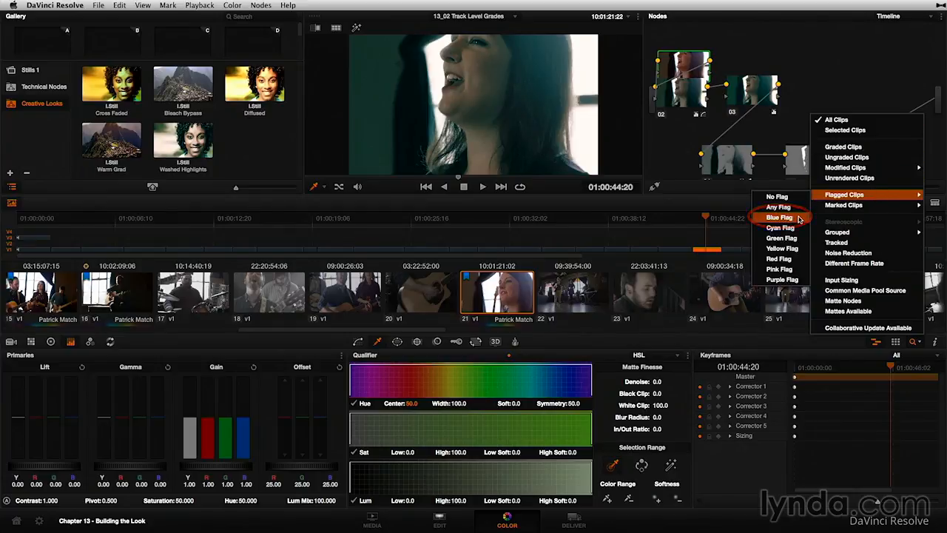
{"action": "left_click", "coordinate": [781, 219]}
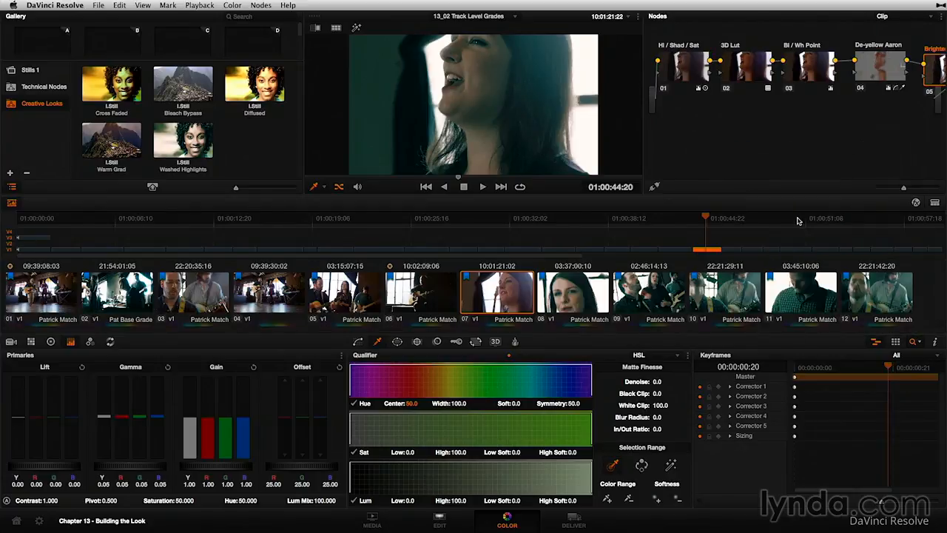
Check the Washed Highlights look on filtered clips 06, 05 and 04, returning to clip 06
{"action": "left_click", "coordinate": [413, 299]}
{"action": "left_click", "coordinate": [333, 310]}
{"action": "left_click", "coordinate": [279, 304]}
{"action": "left_click", "coordinate": [344, 300]}
{"action": "left_click", "coordinate": [427, 296]}
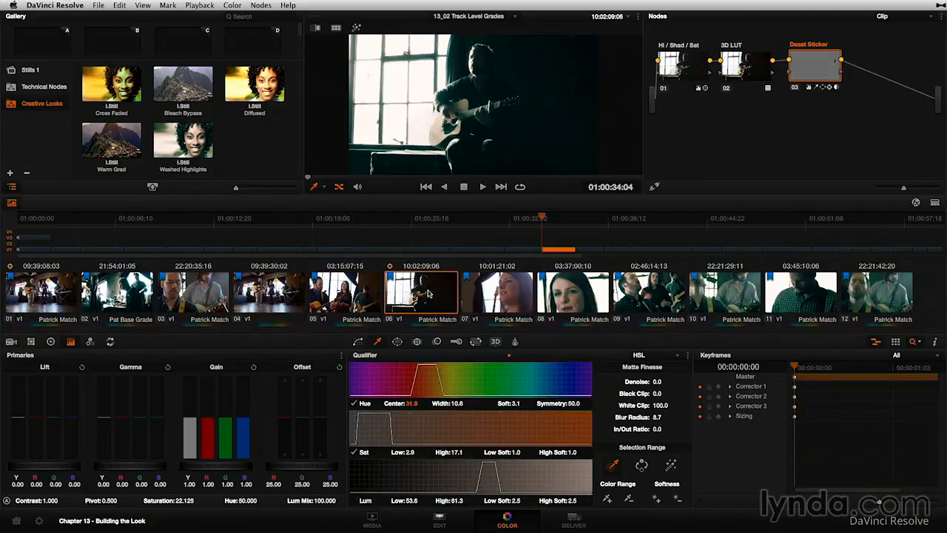
Try to switch the node graph from Clip to Timeline mode with the blue-flag filter active
{"action": "left_click", "coordinate": [907, 16]}
{"action": "left_click", "coordinate": [905, 17]}
{"action": "left_click", "coordinate": [898, 17]}
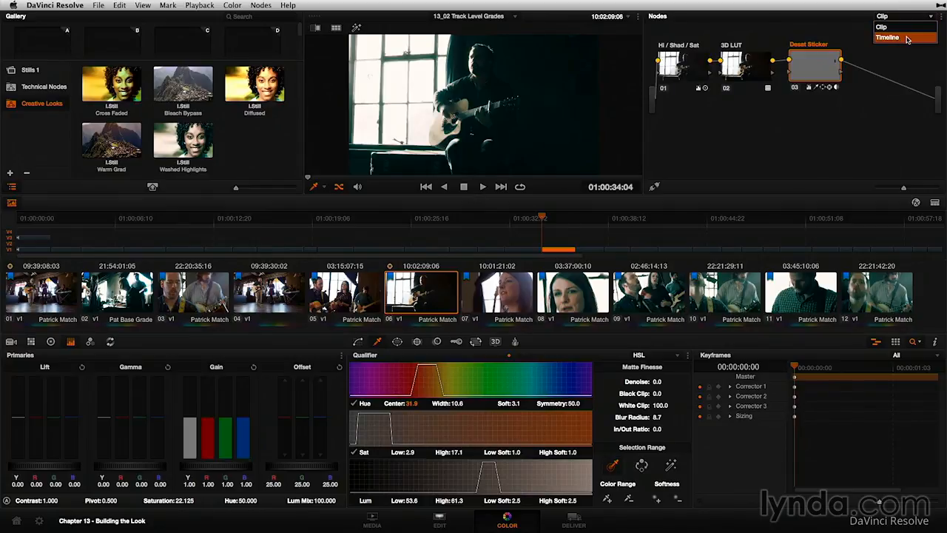
{"action": "left_click", "coordinate": [888, 37]}
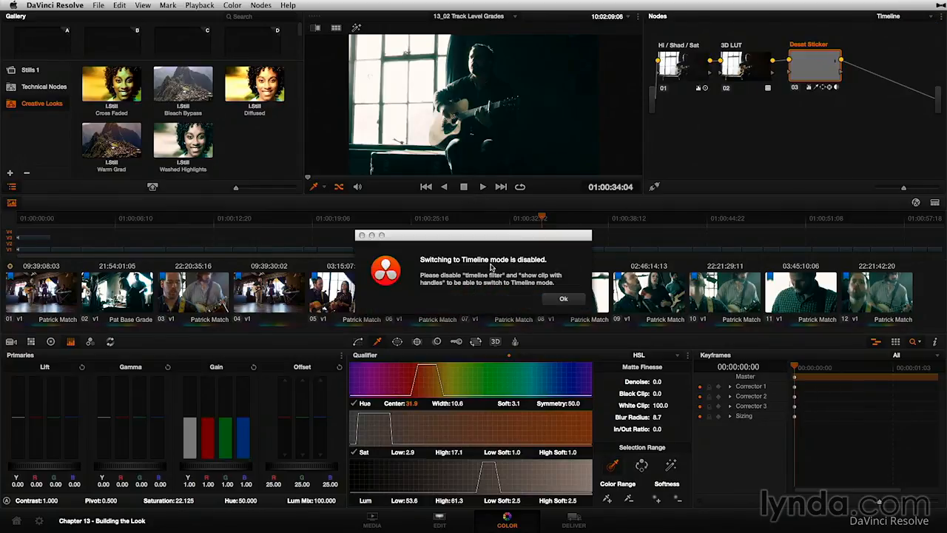
{"action": "left_click", "coordinate": [561, 299]}
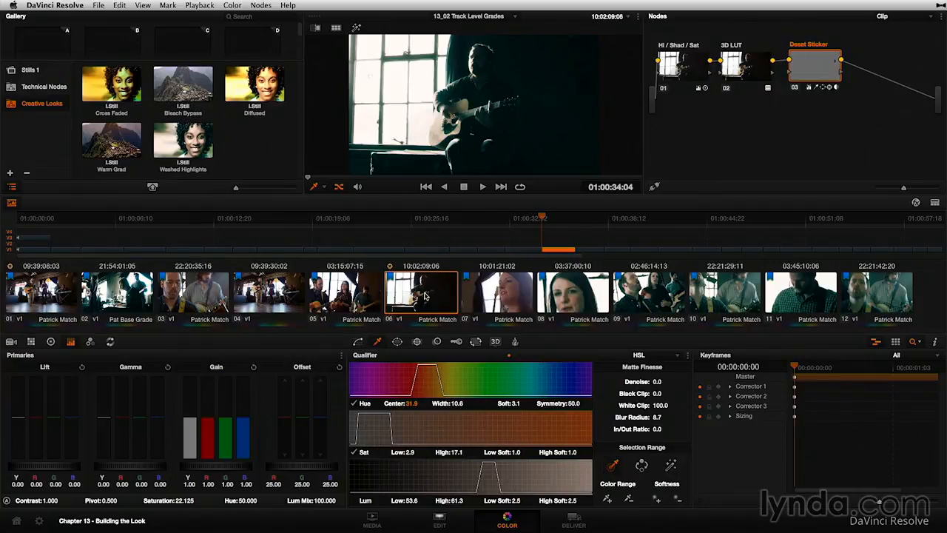